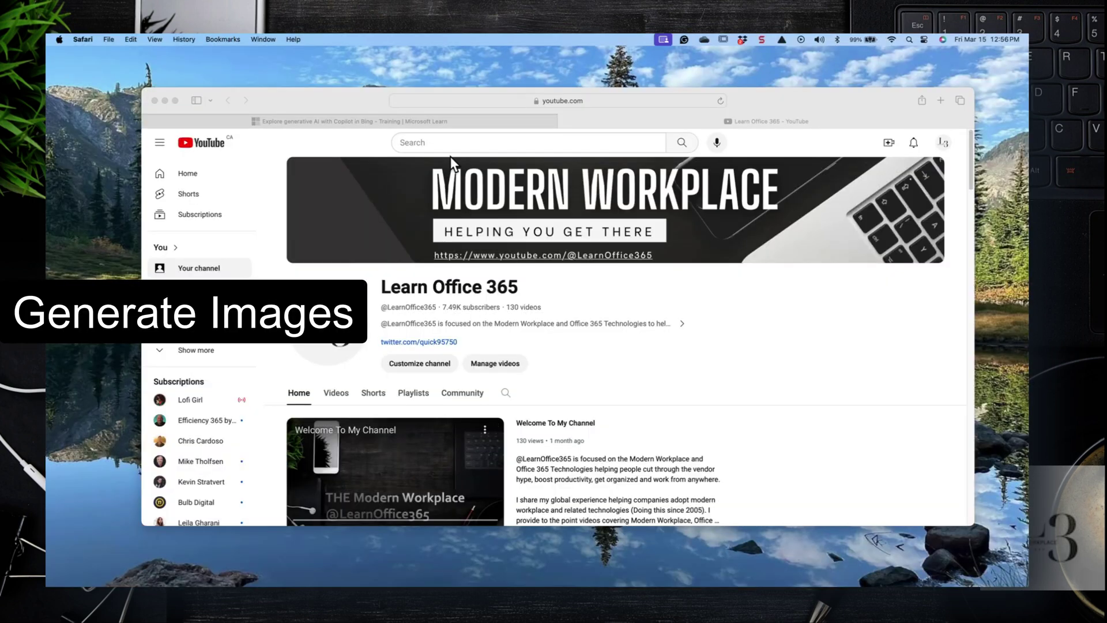
# - Open the 'Exercise: Create the hero image' unit of the Microsoft Learn module
pyautogui.click(427, 119)
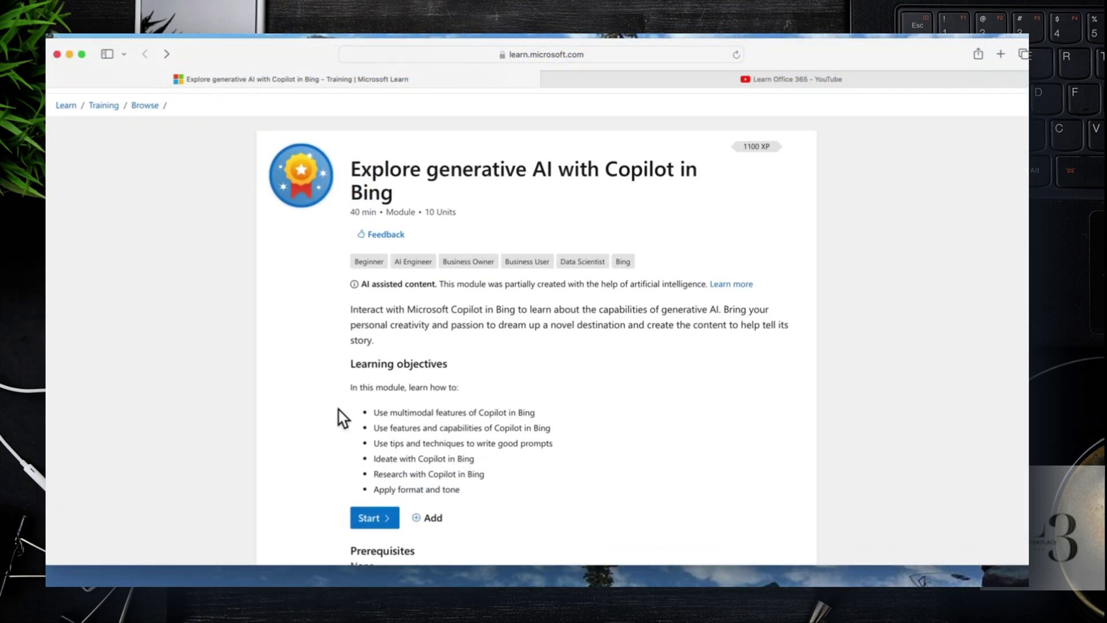
pyautogui.scroll(-5, 338, 410)
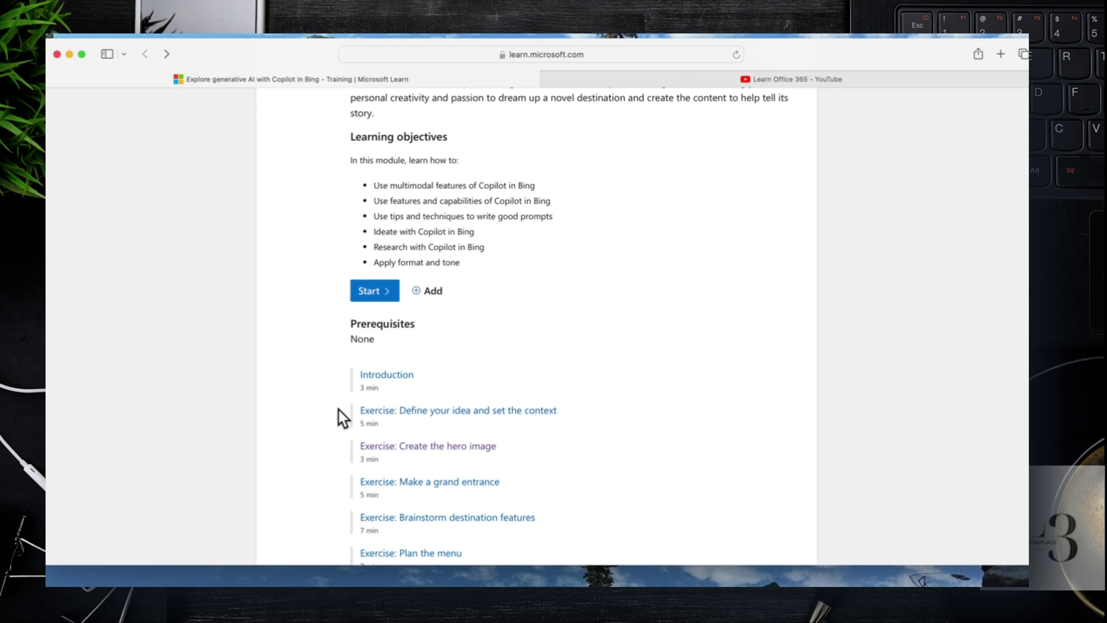
pyautogui.scroll(-1, 341, 417)
pyautogui.click(397, 423)
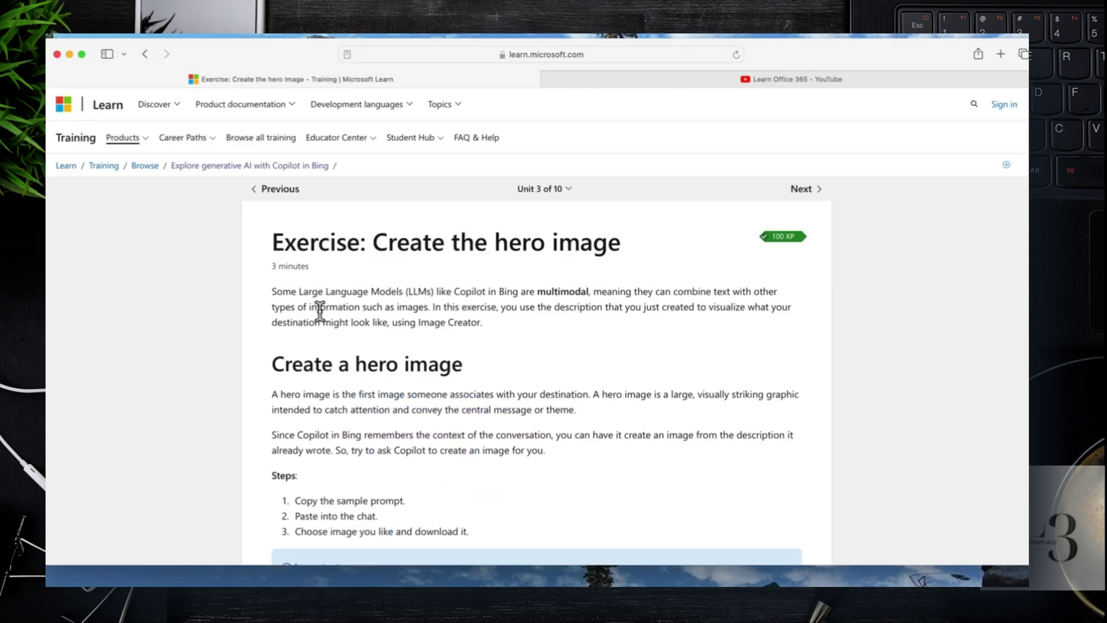
pyautogui.scroll(-5, 320, 312)
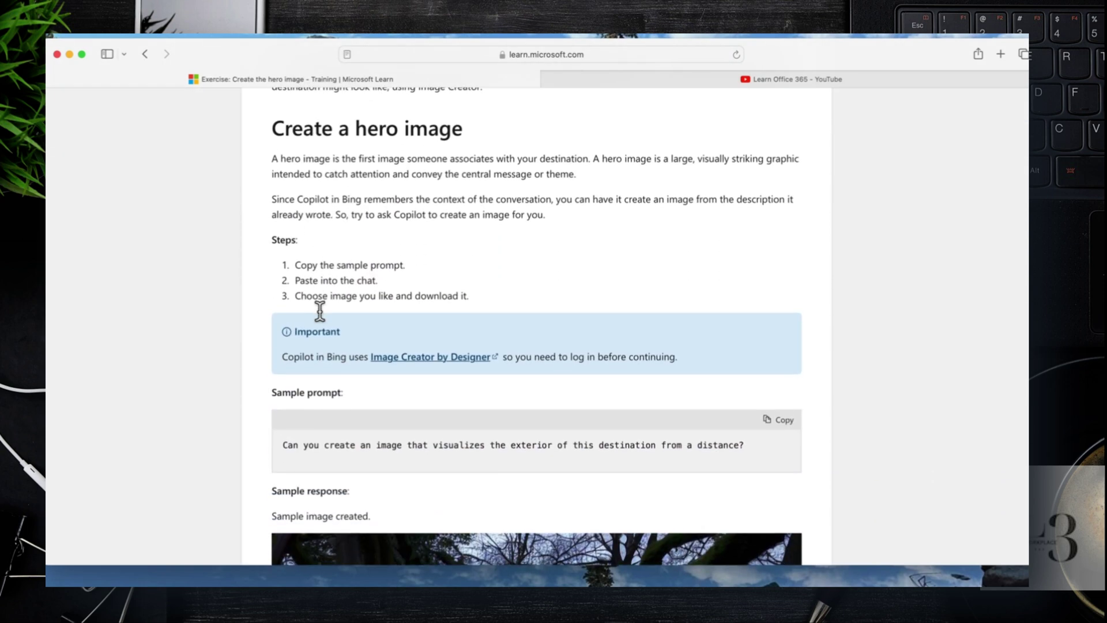
# - In Image Creator, dismiss the boosts notice and generate images for 'me on the beach enjoying a beer'
pyautogui.click(409, 354)
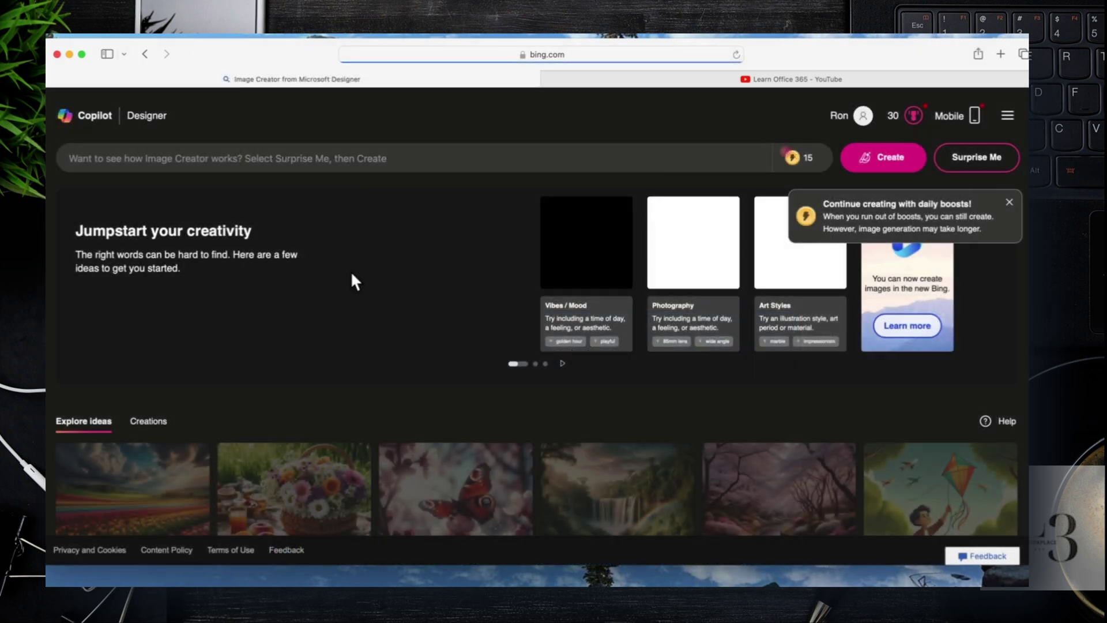
pyautogui.click(1009, 201)
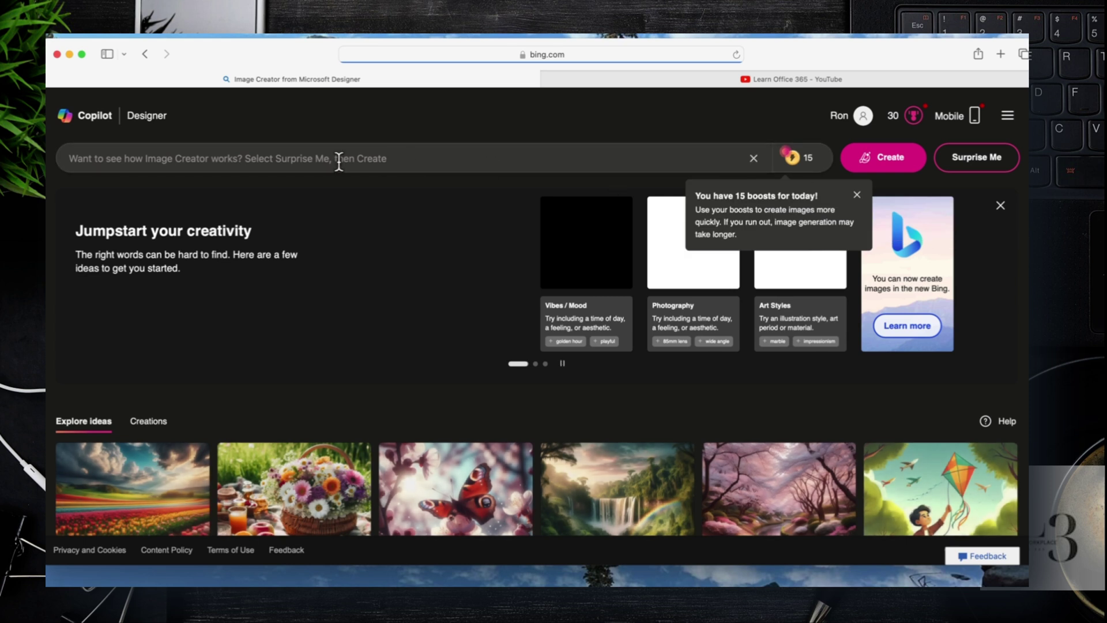
pyautogui.click(291, 159)
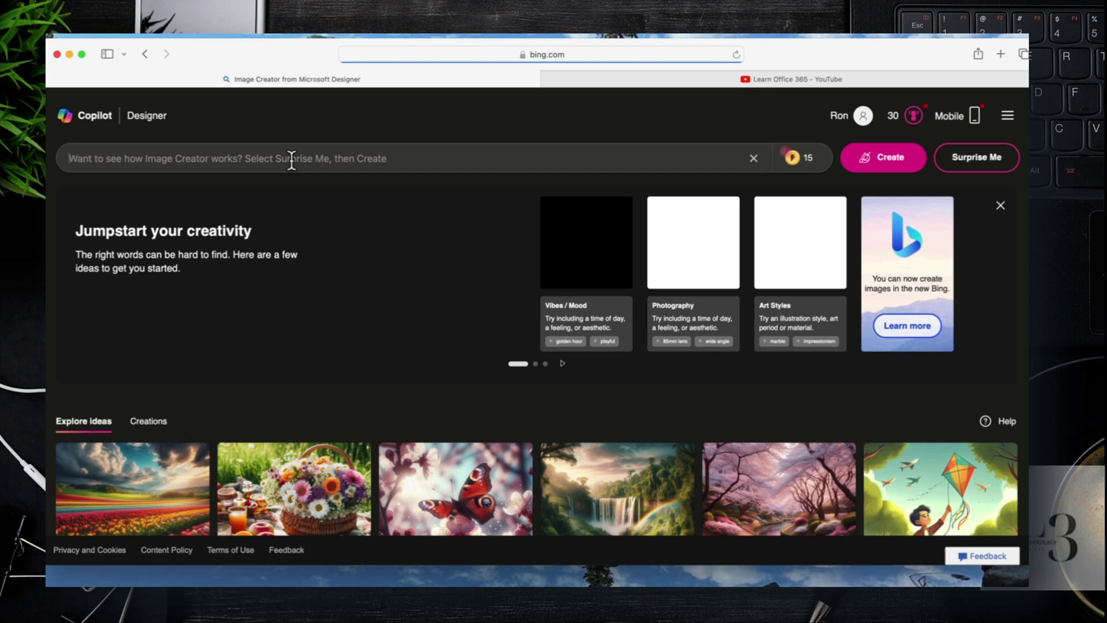
pyautogui.write('me ')
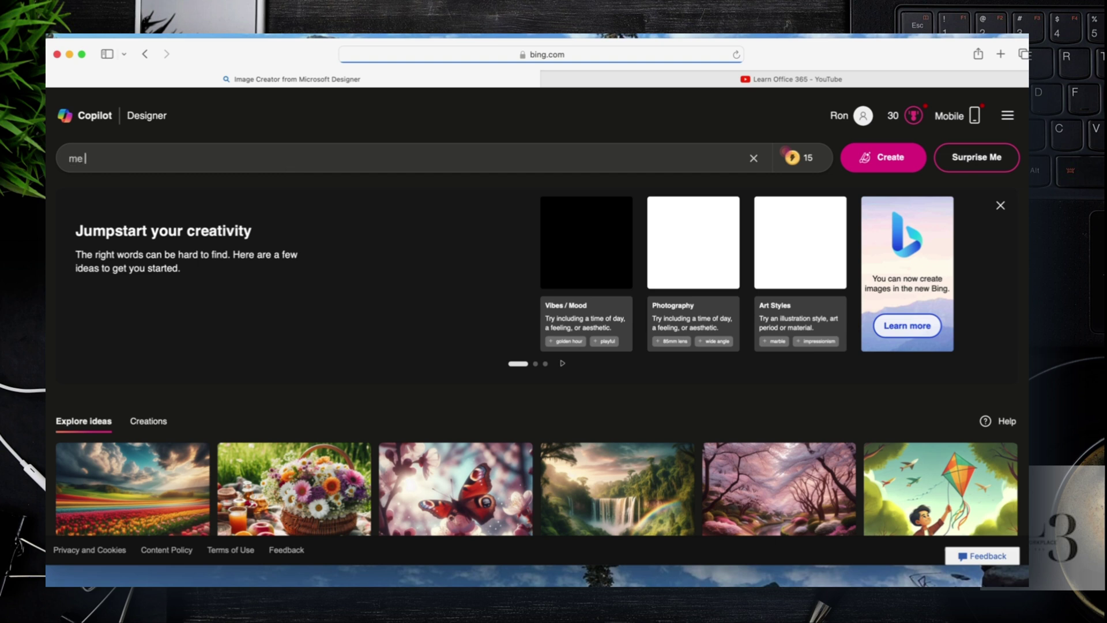
pyautogui.write('on the beach enjoying a ')
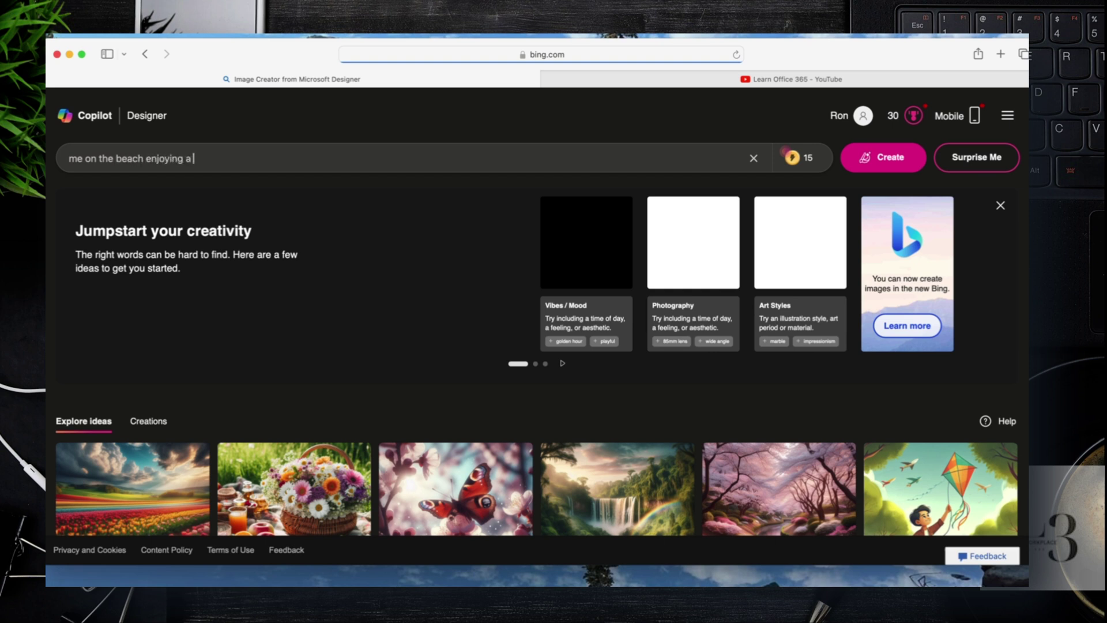
pyautogui.write('beer')
pyautogui.press('Return')
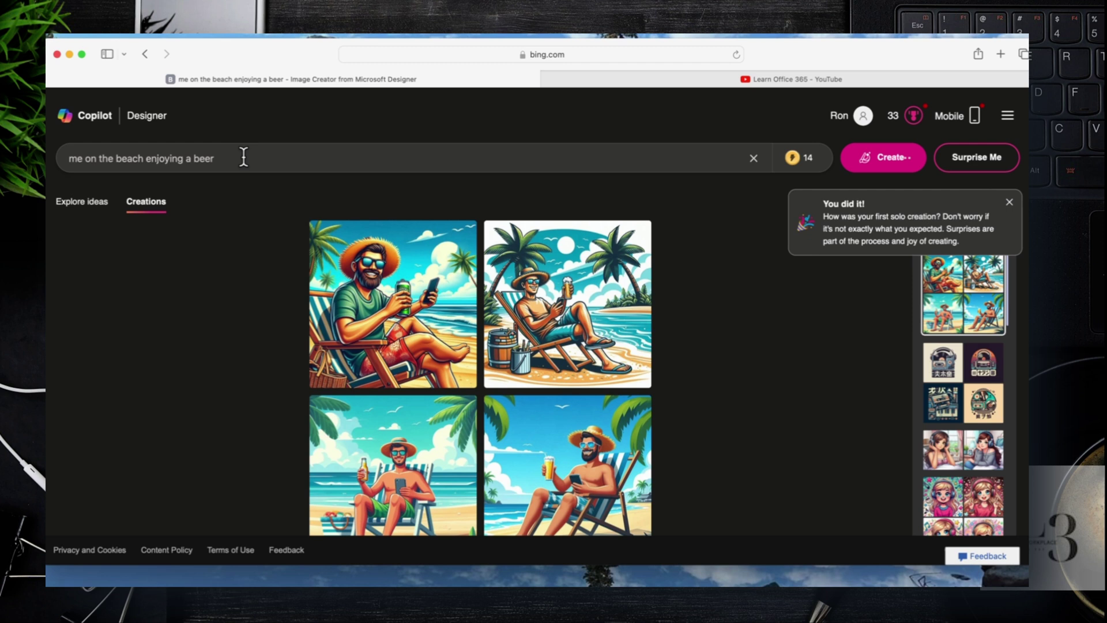
# - Change the prompt to 'dog on the beach enjoying a beer' and create new images
pyautogui.moveTo(84, 158); pyautogui.dragTo(56, 160)
pyautogui.write('dog')
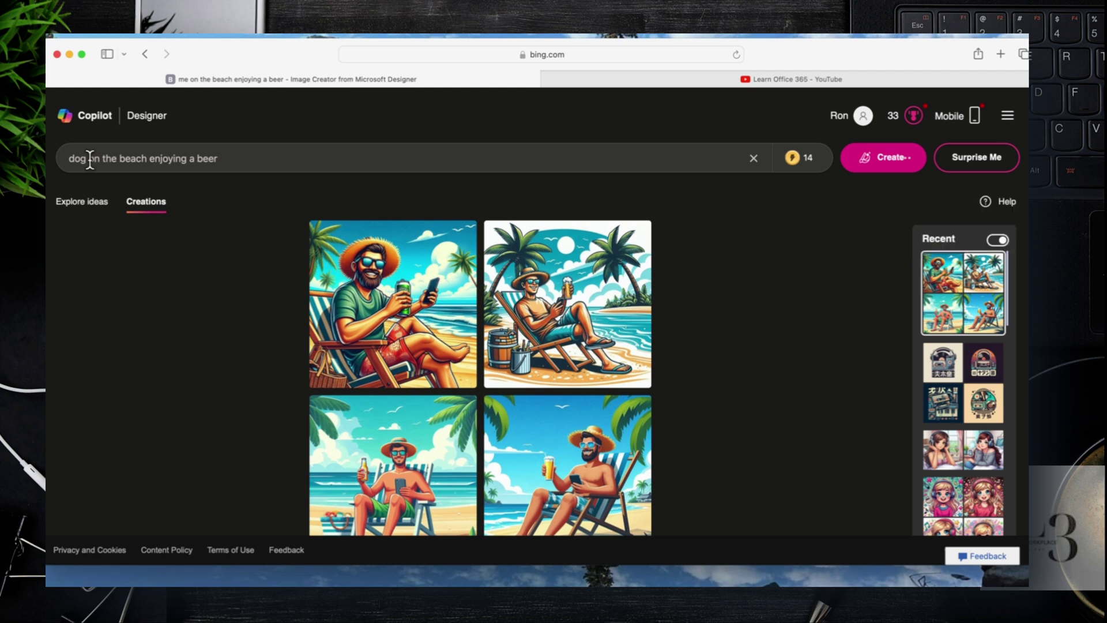
pyautogui.click(251, 161)
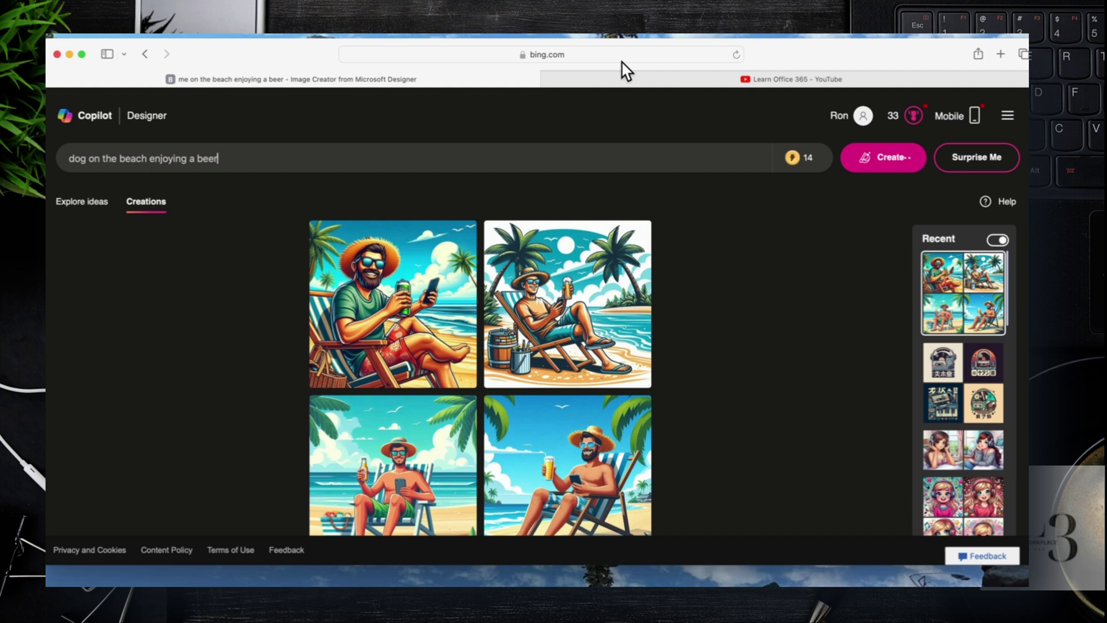
pyautogui.click(886, 167)
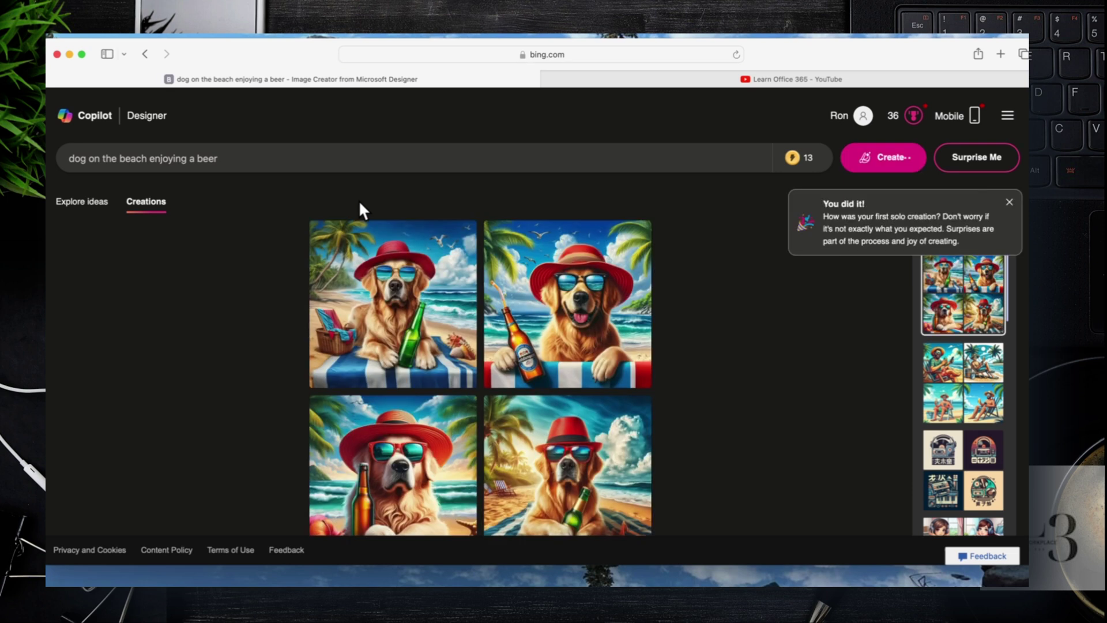
# - Replace the prompt with 'office layout for gaming' and generate gaming desk images
pyautogui.moveTo(235, 156); pyautogui.dragTo(48, 160)
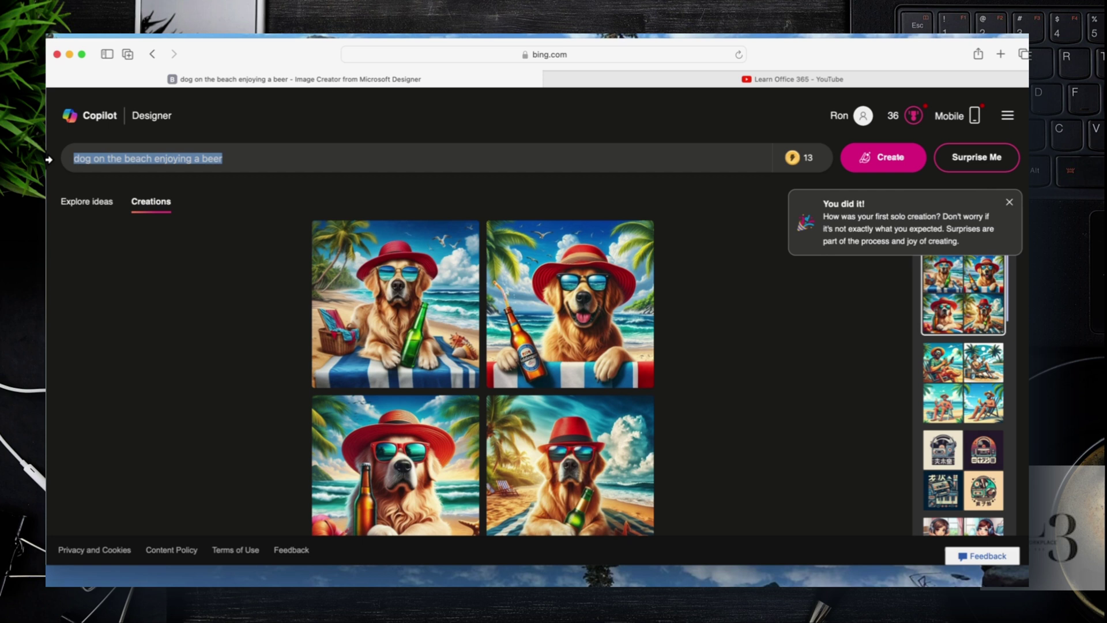
pyautogui.write('office layo')
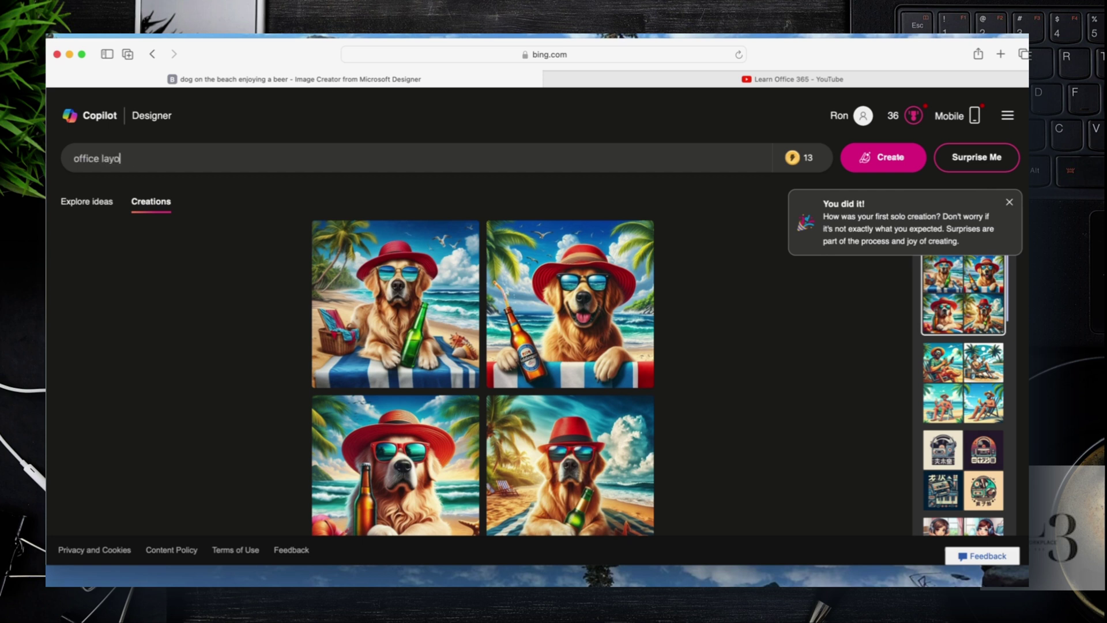
pyautogui.write('ut for gami')
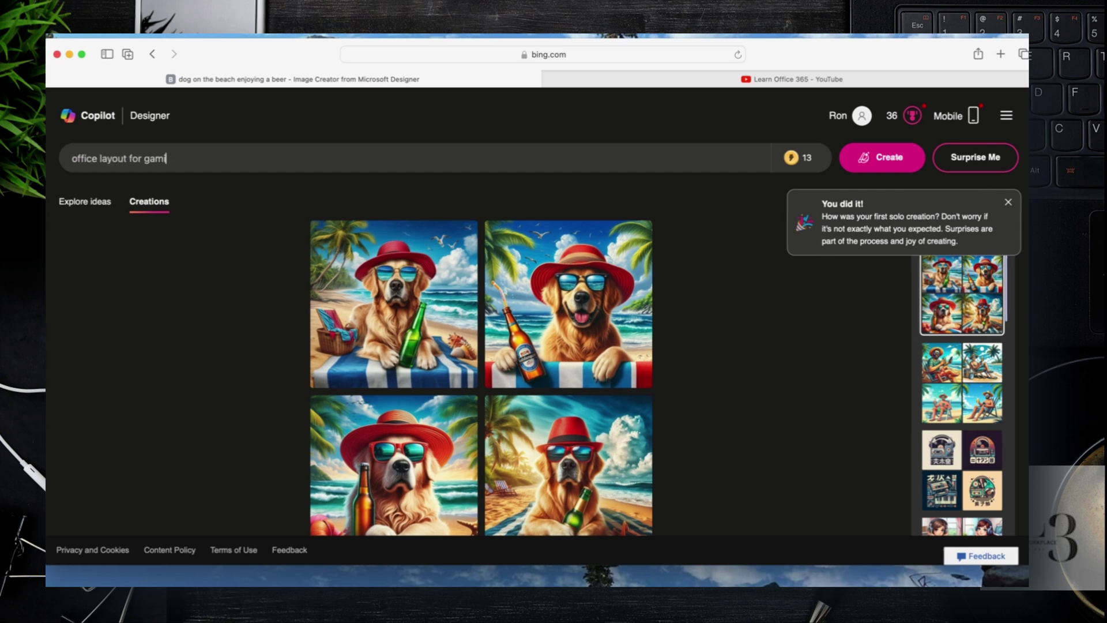
pyautogui.write('ng')
pyautogui.press('Return')
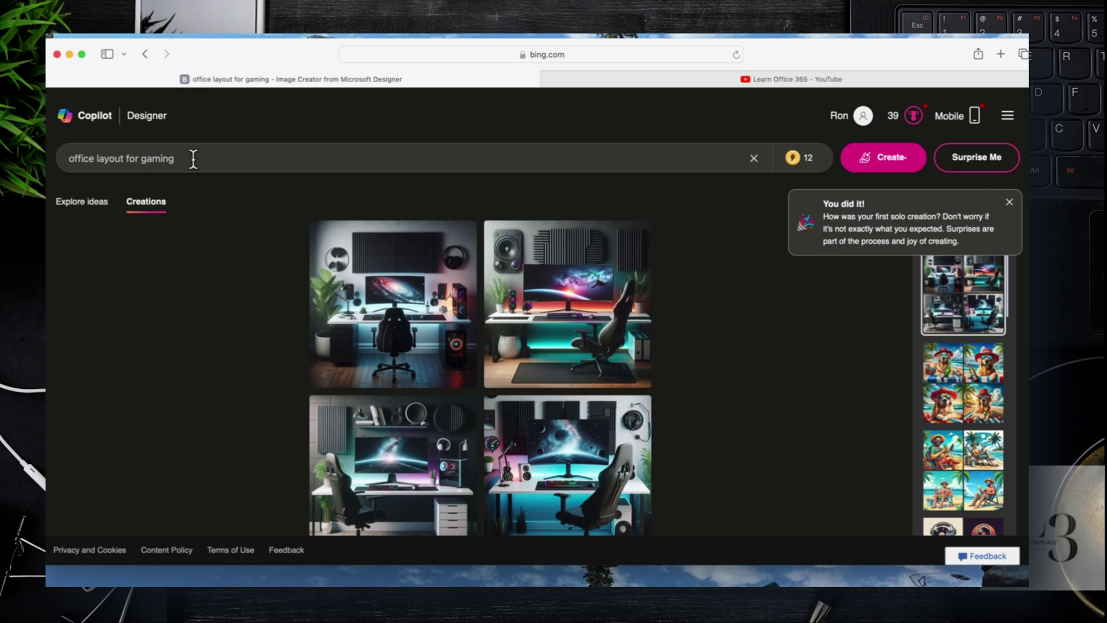
pyautogui.moveTo(193, 159); pyautogui.dragTo(52, 160)
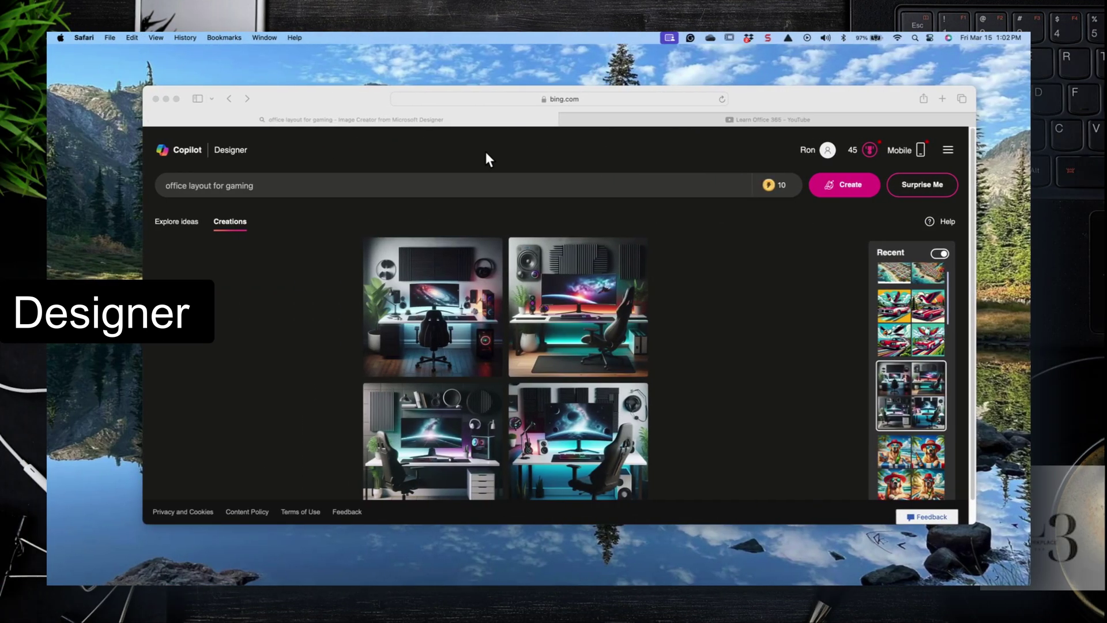
# - Open the lower-left gaming desk image and send it to Designer via Customize
pyautogui.click(426, 440)
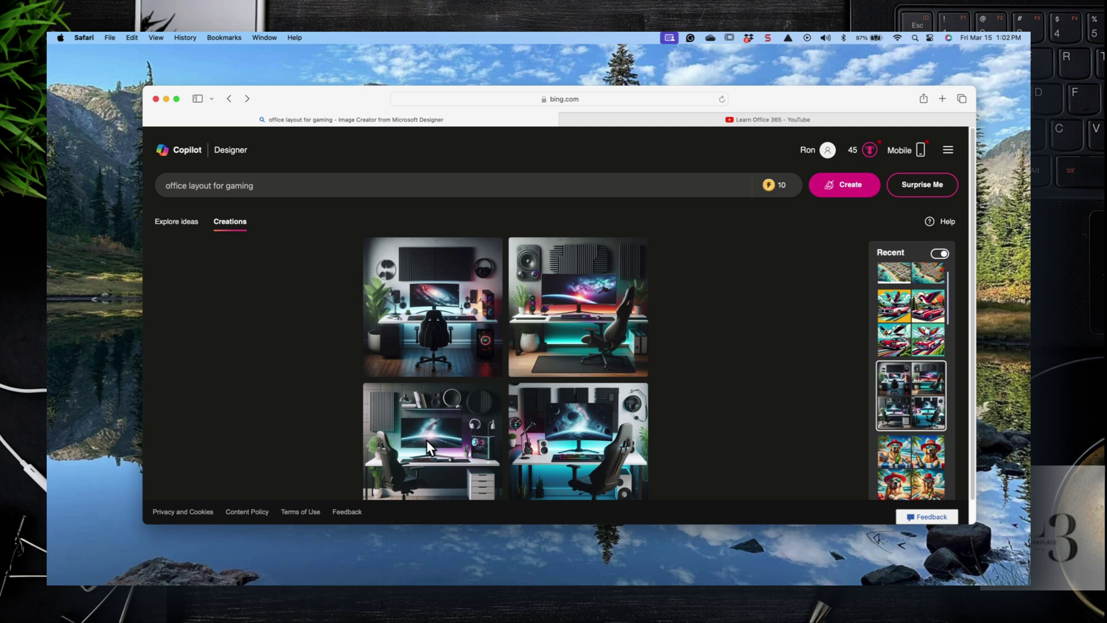
pyautogui.click(427, 440)
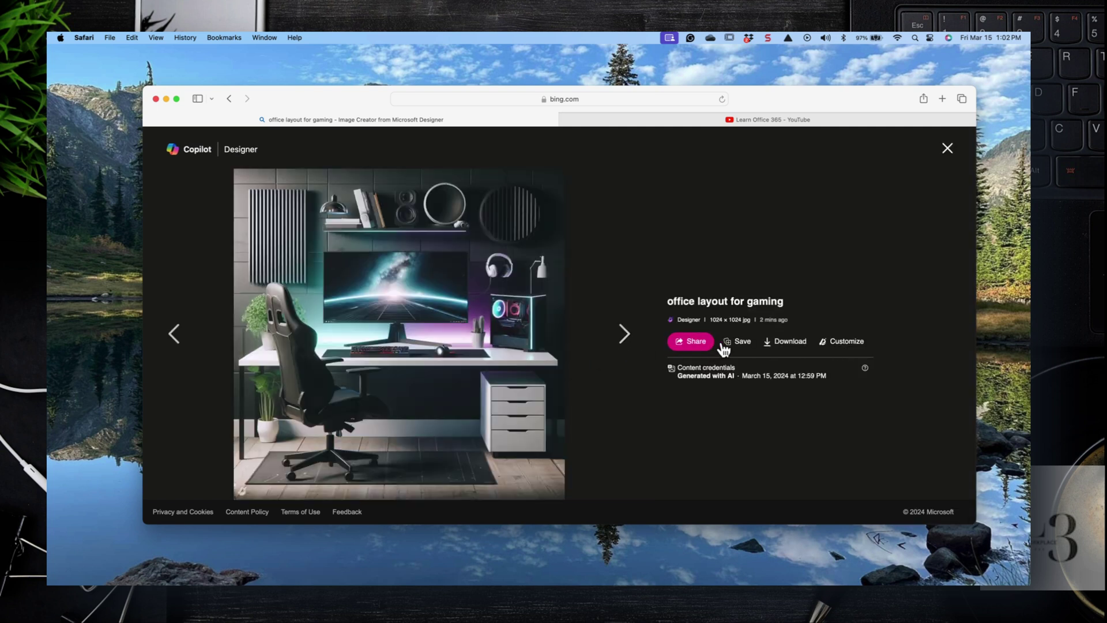
pyautogui.click(845, 341)
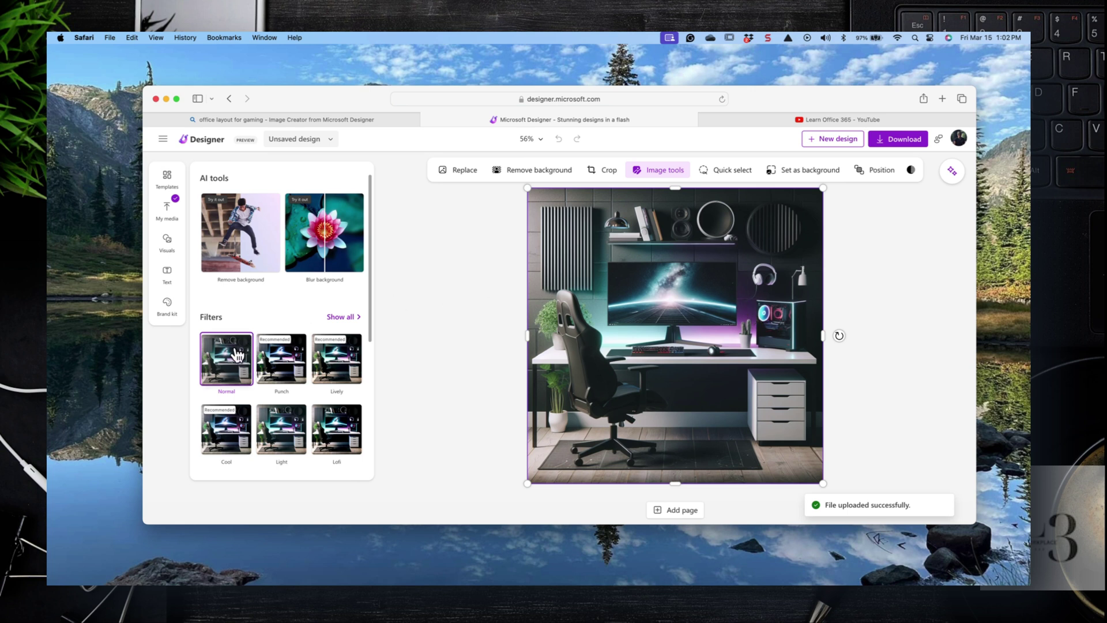
# - Try the Punch then Lively filters, blur the background, and bring up the download options
pyautogui.click(286, 357)
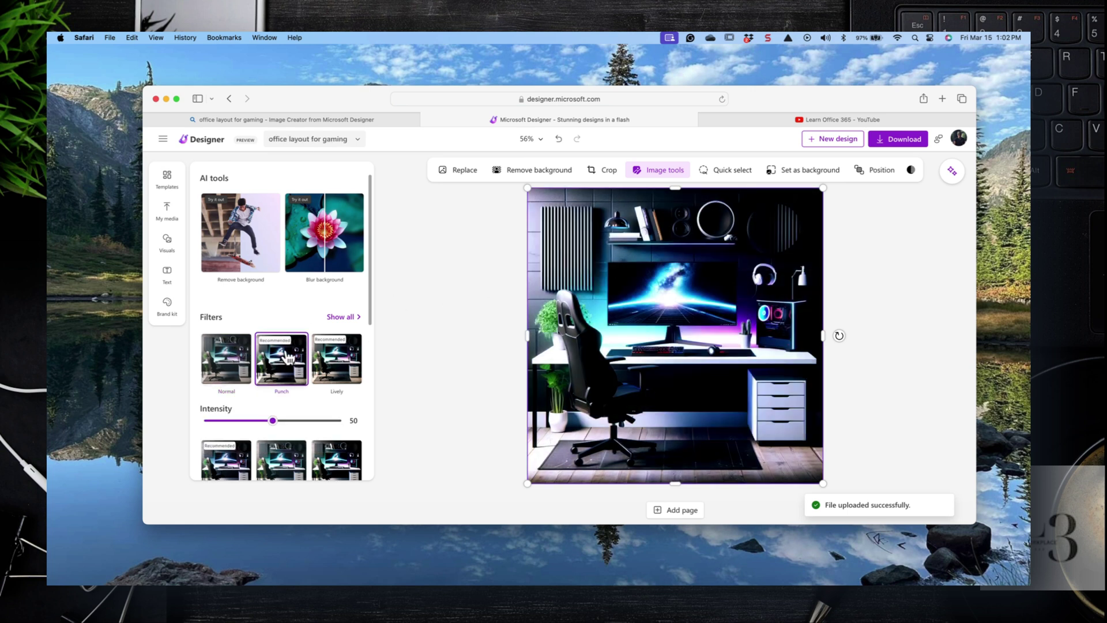
pyautogui.click(345, 360)
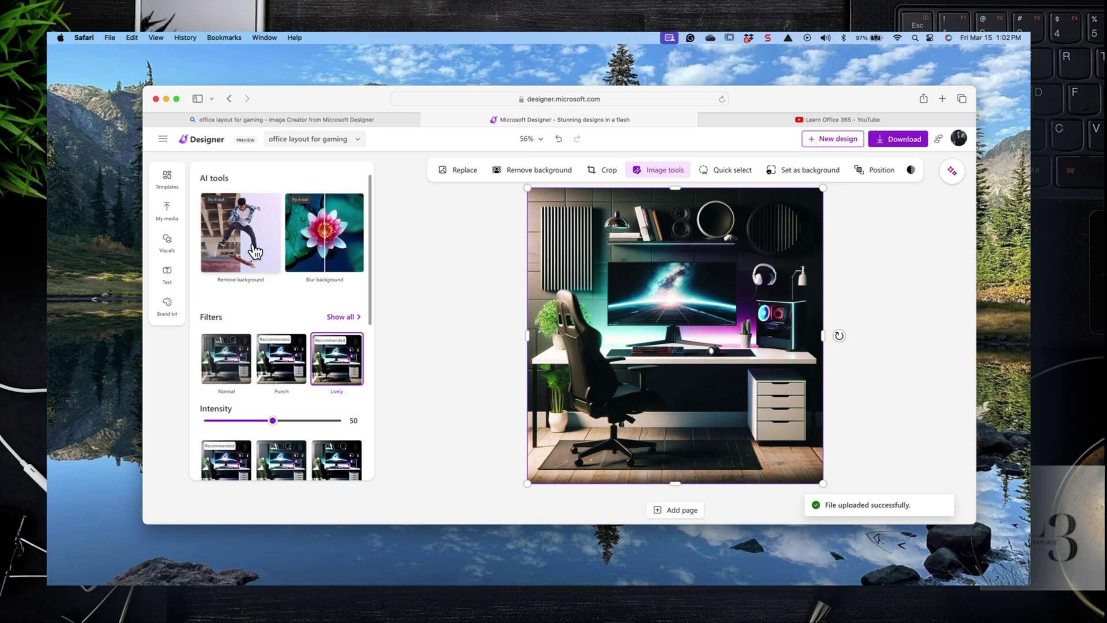
pyautogui.click(336, 252)
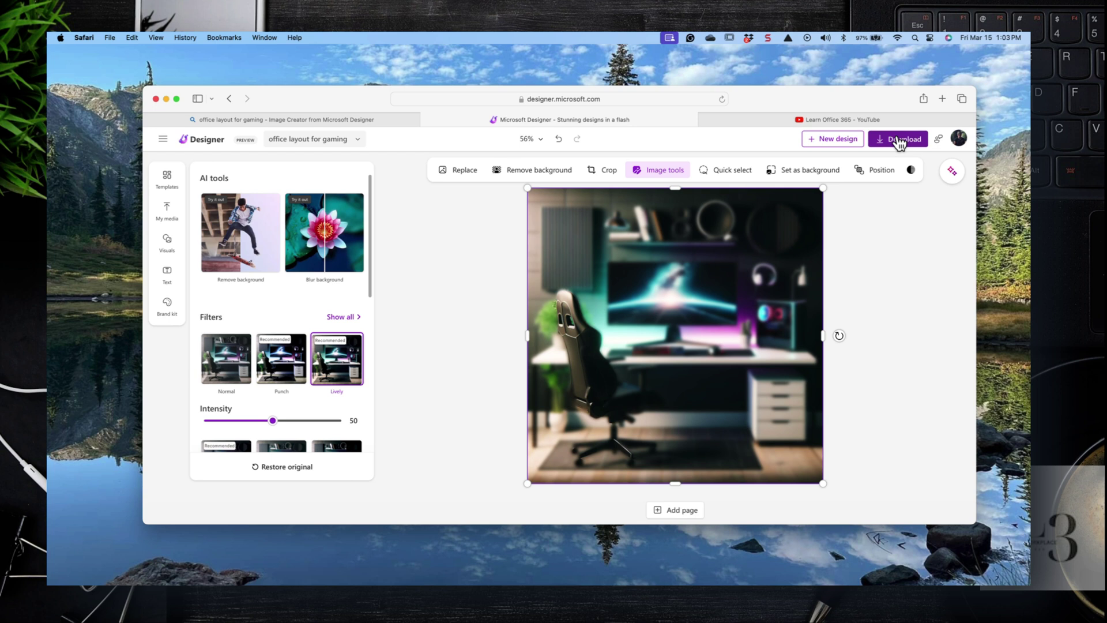
pyautogui.click(899, 142)
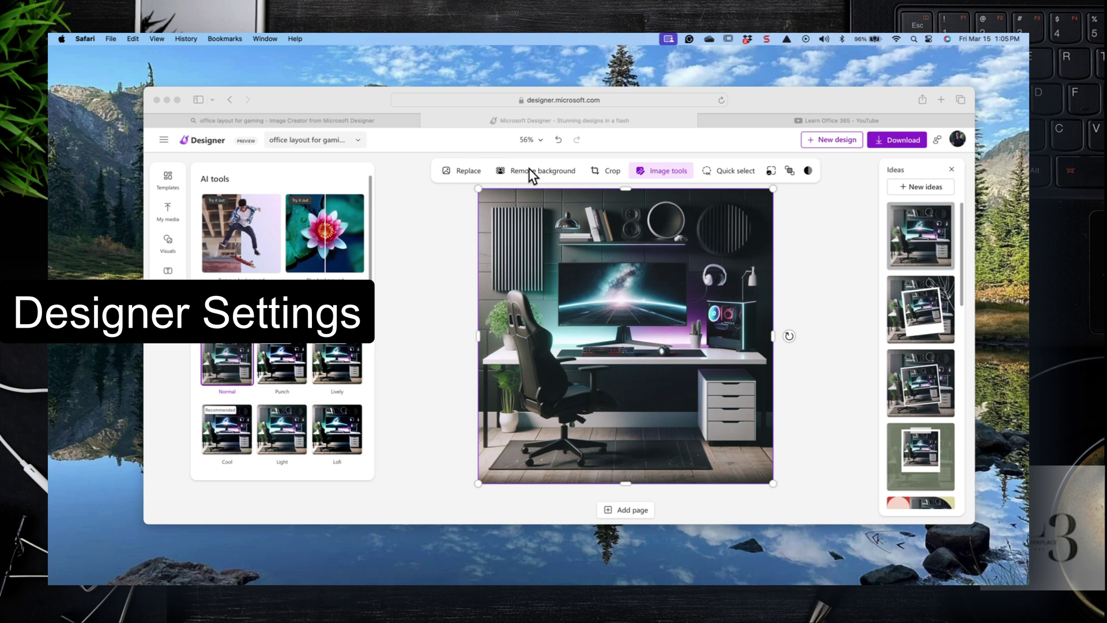
pyautogui.click(531, 170)
pyautogui.click(531, 171)
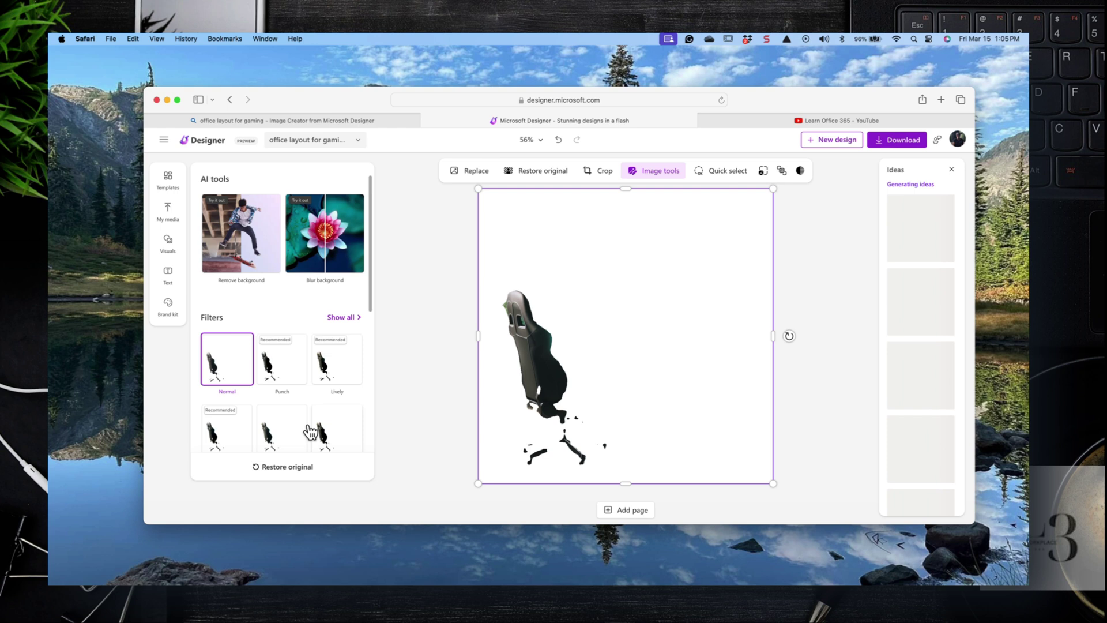
pyautogui.click(285, 467)
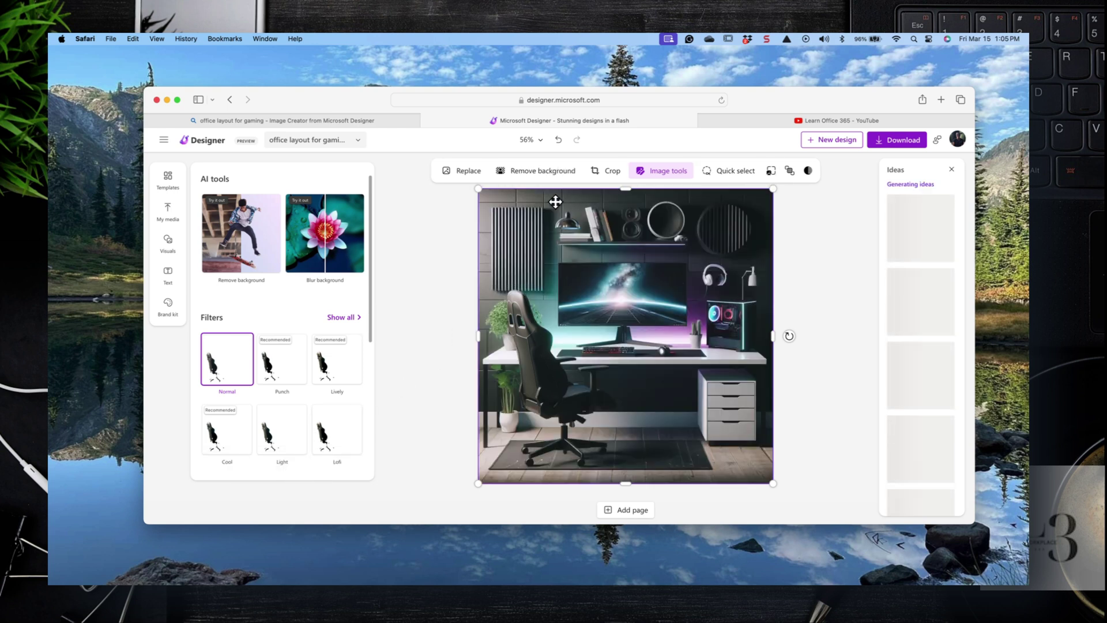
# - Try cropping the image's top-left corner, cancel the crop, and show the Templates gallery
pyautogui.click(611, 172)
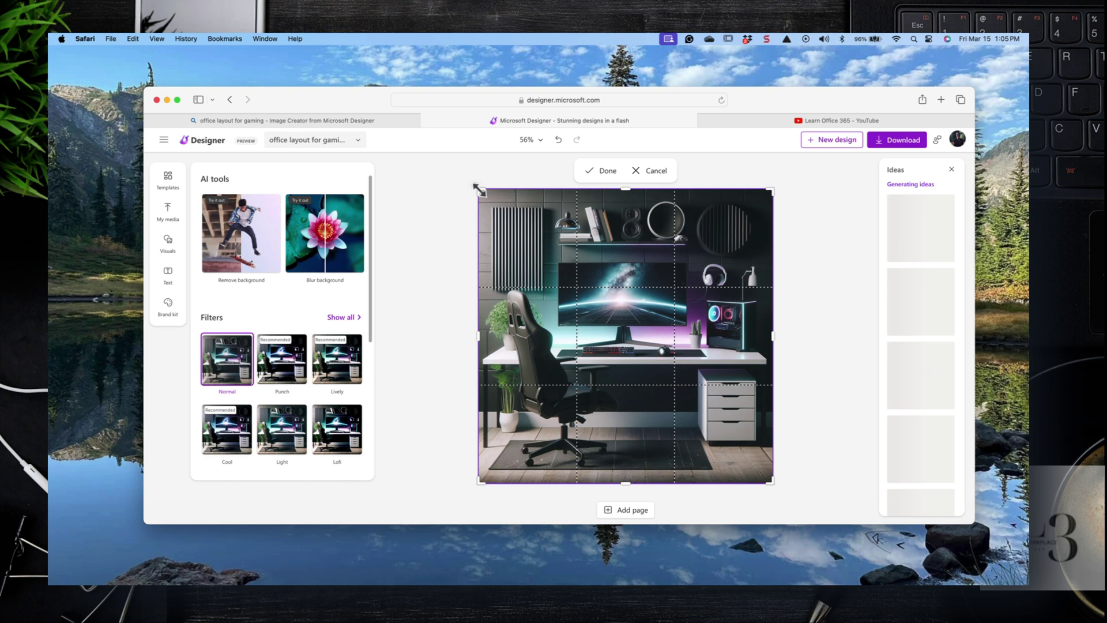
pyautogui.moveTo(477, 188)
pyautogui.mouseDown()
pyautogui.moveTo(533, 238)
pyautogui.moveTo(489, 215)
pyautogui.moveTo(471, 187)
pyautogui.mouseUp()
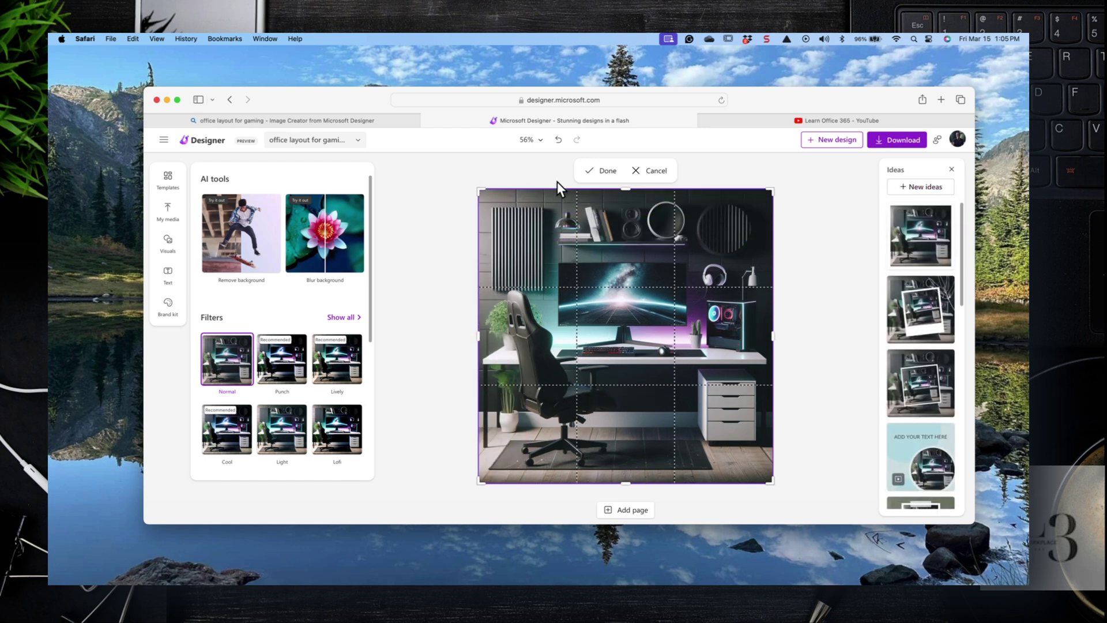
pyautogui.click(652, 172)
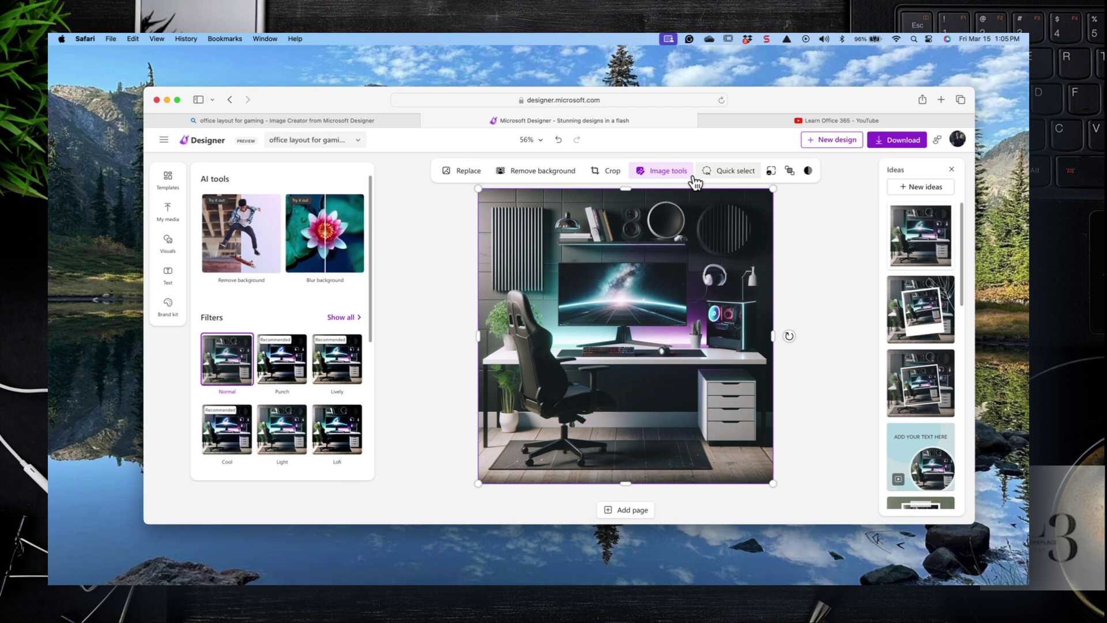
pyautogui.click(676, 178)
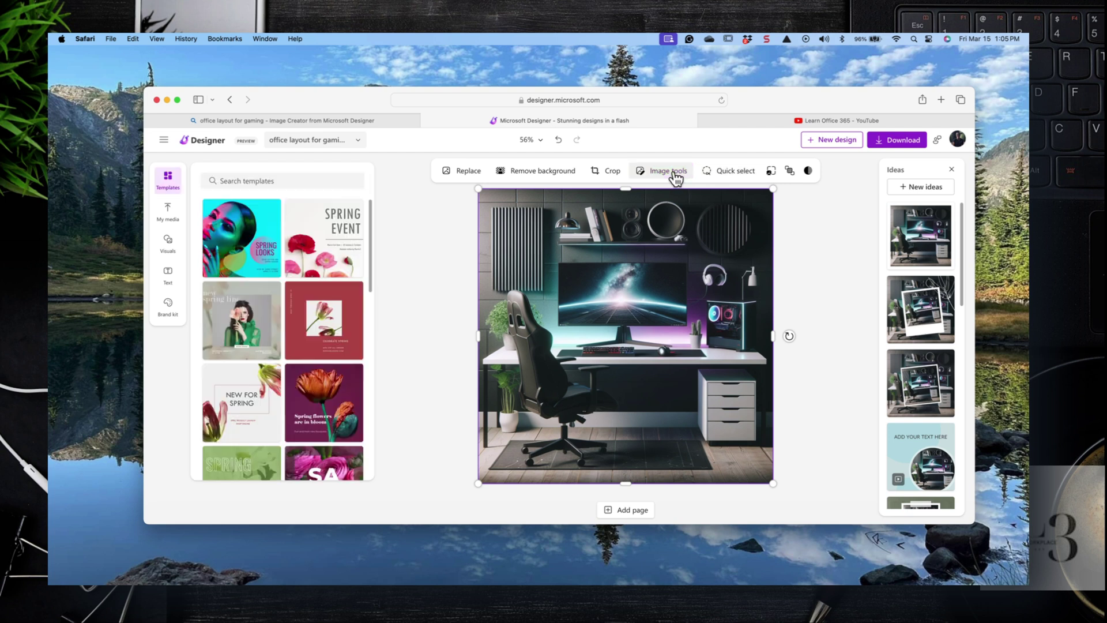
# - Preview the Spring Looks and Celebrate Spring templates, then apply New for Spring
pyautogui.click(265, 247)
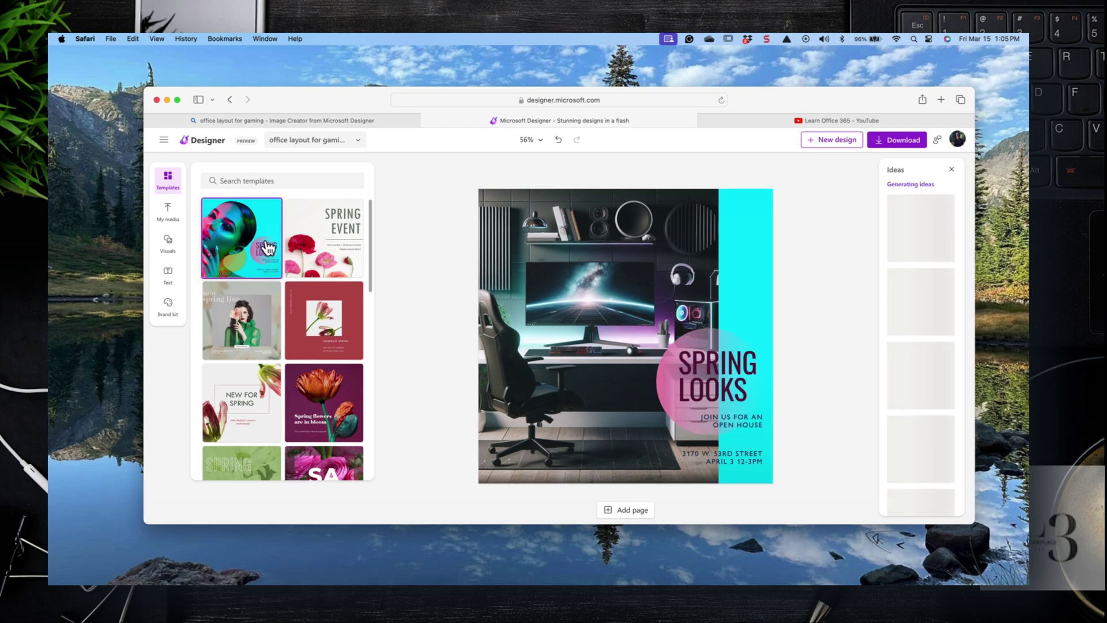
pyautogui.click(329, 333)
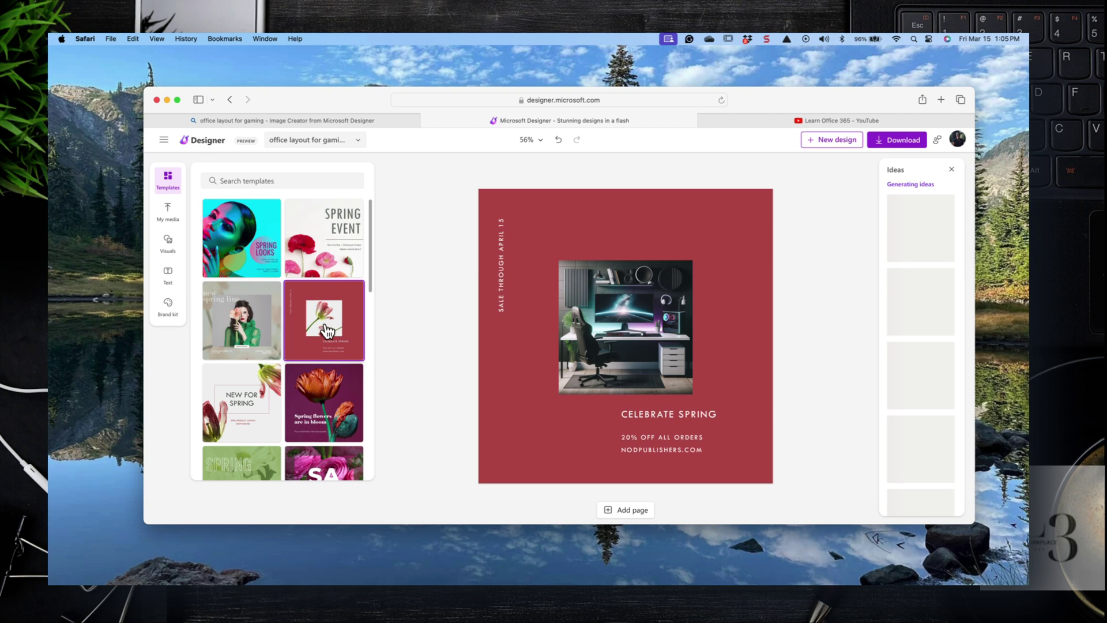
pyautogui.click(262, 416)
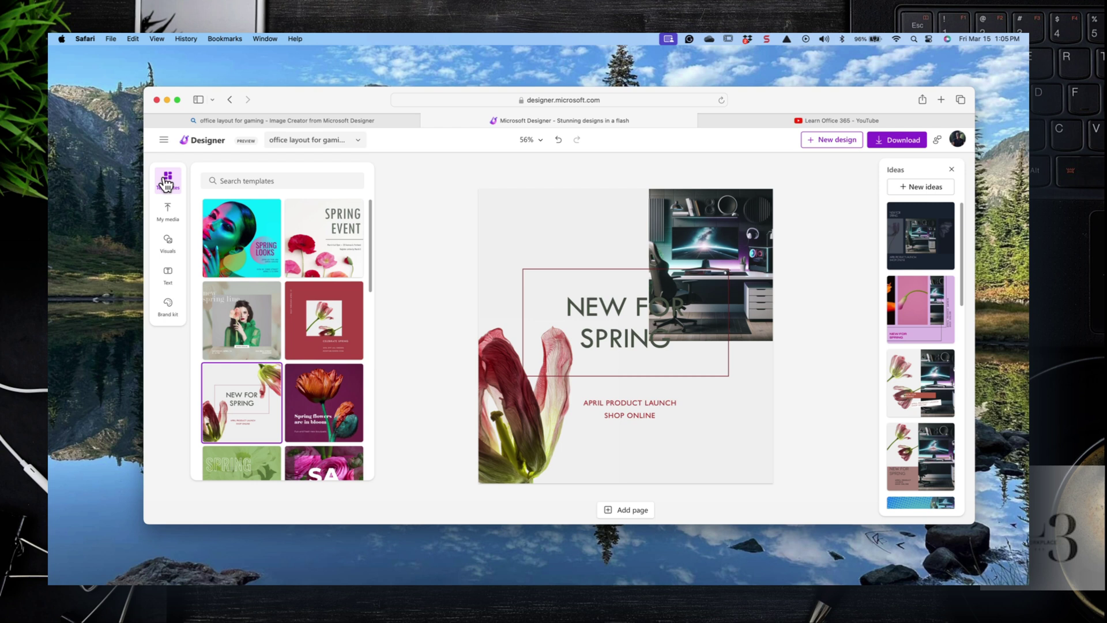
# - Browse My media and Visuals, then add a body text box to the design
pyautogui.click(168, 211)
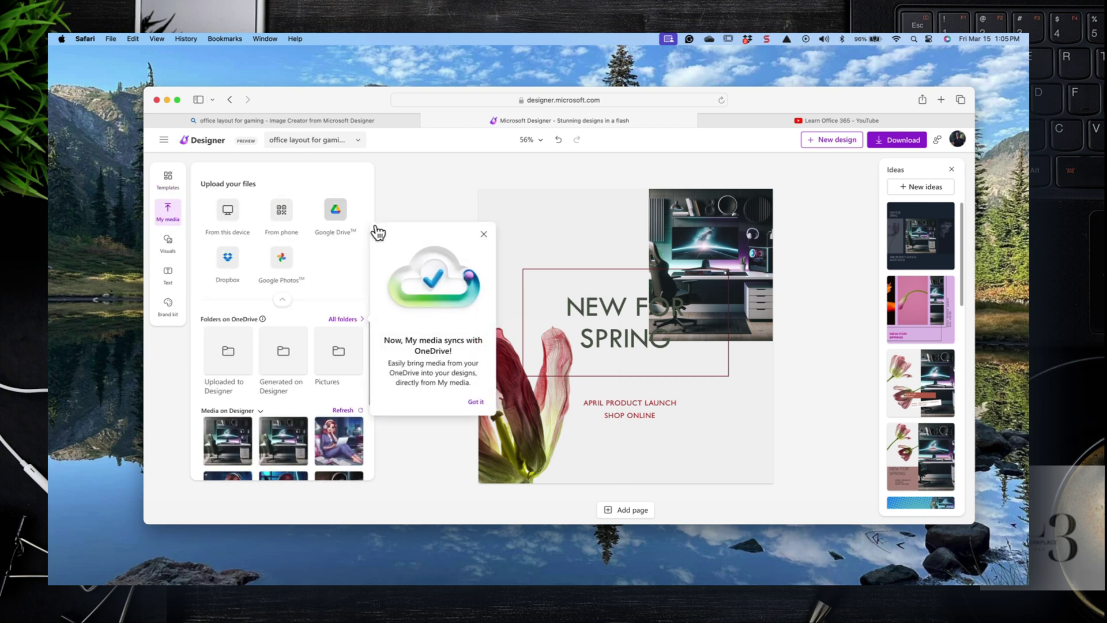
pyautogui.click(484, 235)
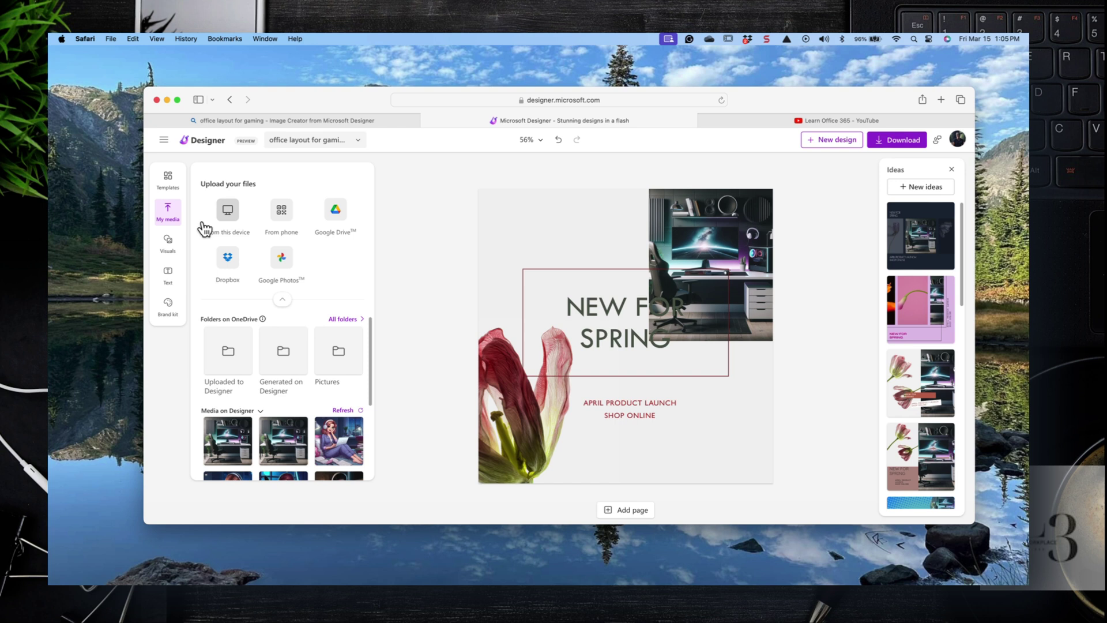
pyautogui.click(172, 245)
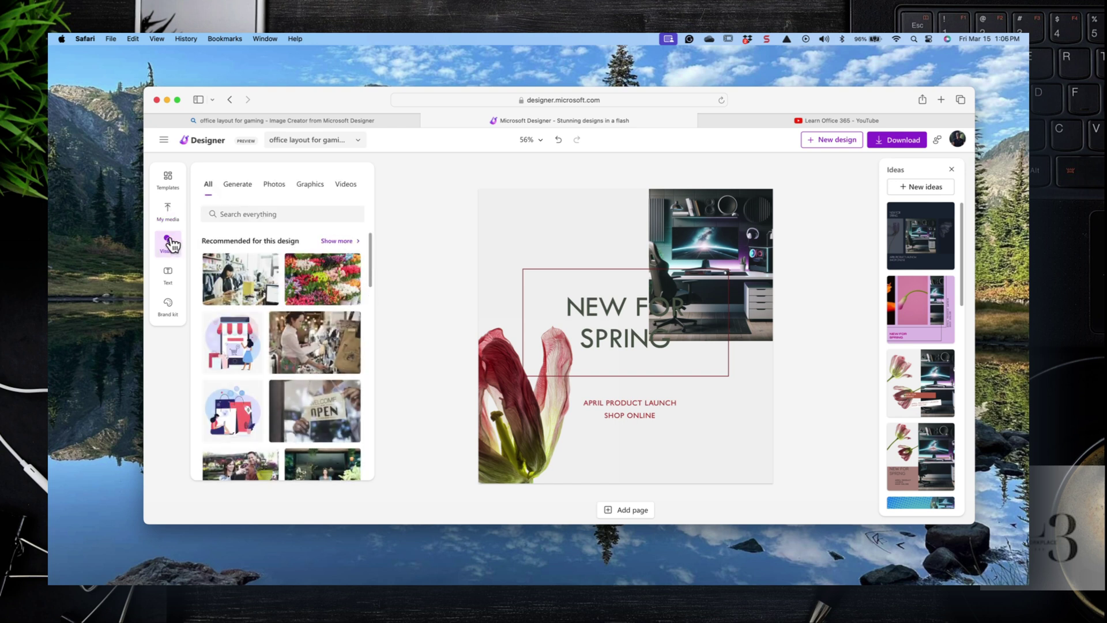
pyautogui.click(169, 275)
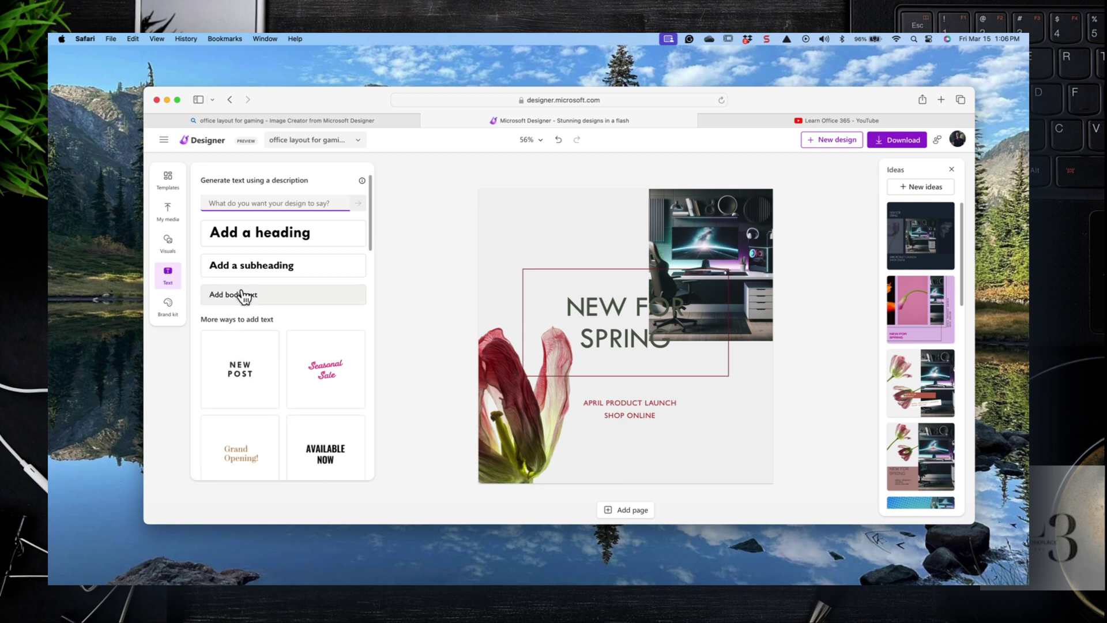
pyautogui.click(265, 295)
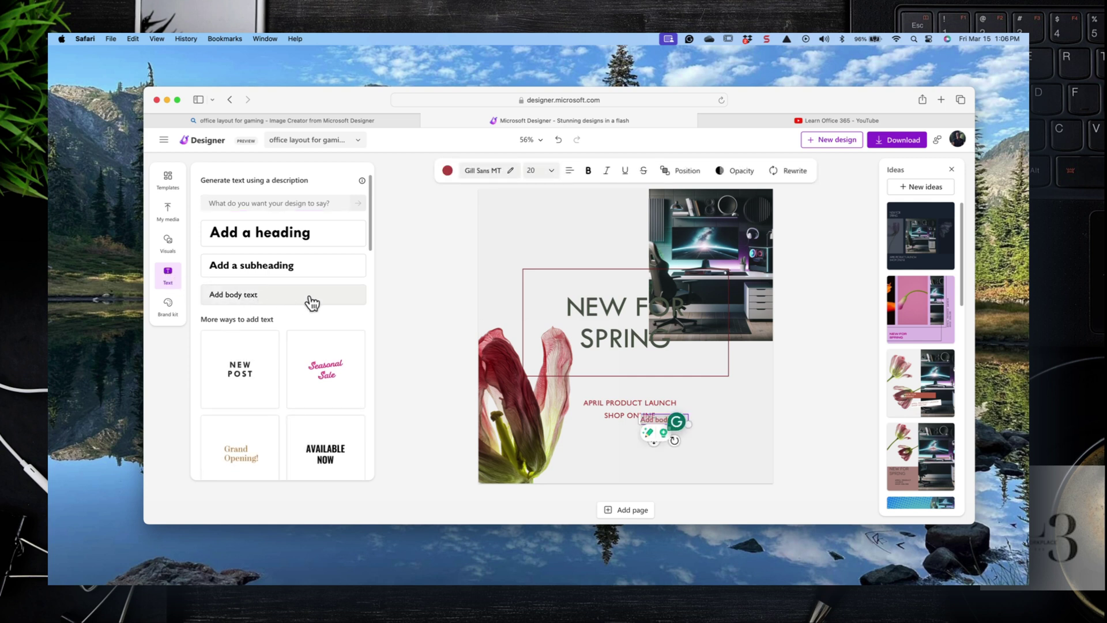
# - Select the NEW FOR SPRING heading for editing, then open Image Creator's Explore Ideas gallery
pyautogui.click(589, 347)
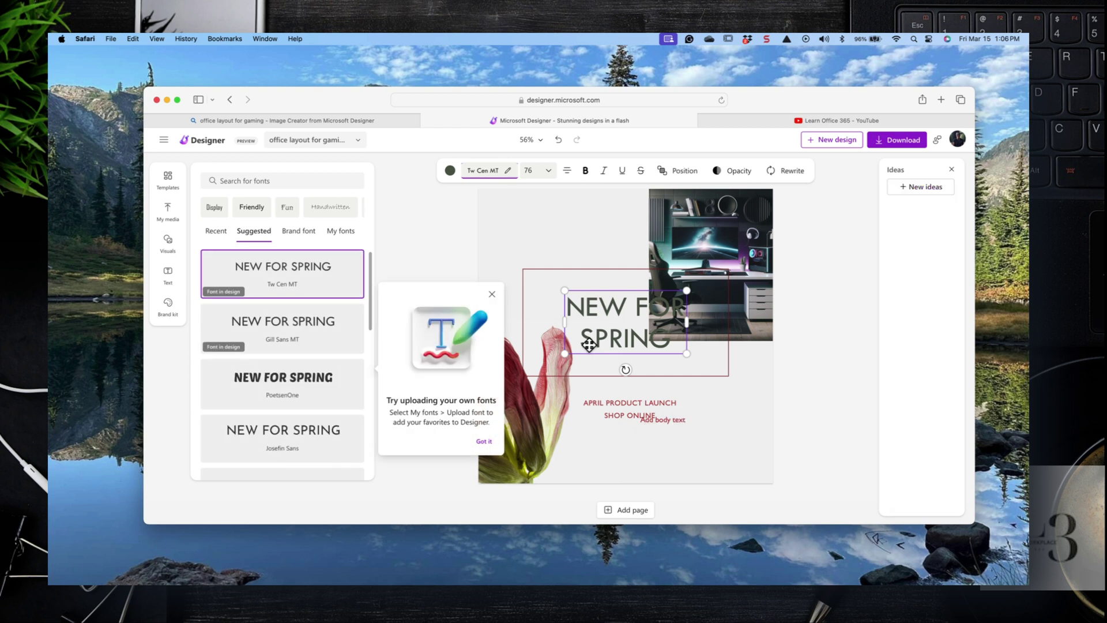
pyautogui.click(601, 344)
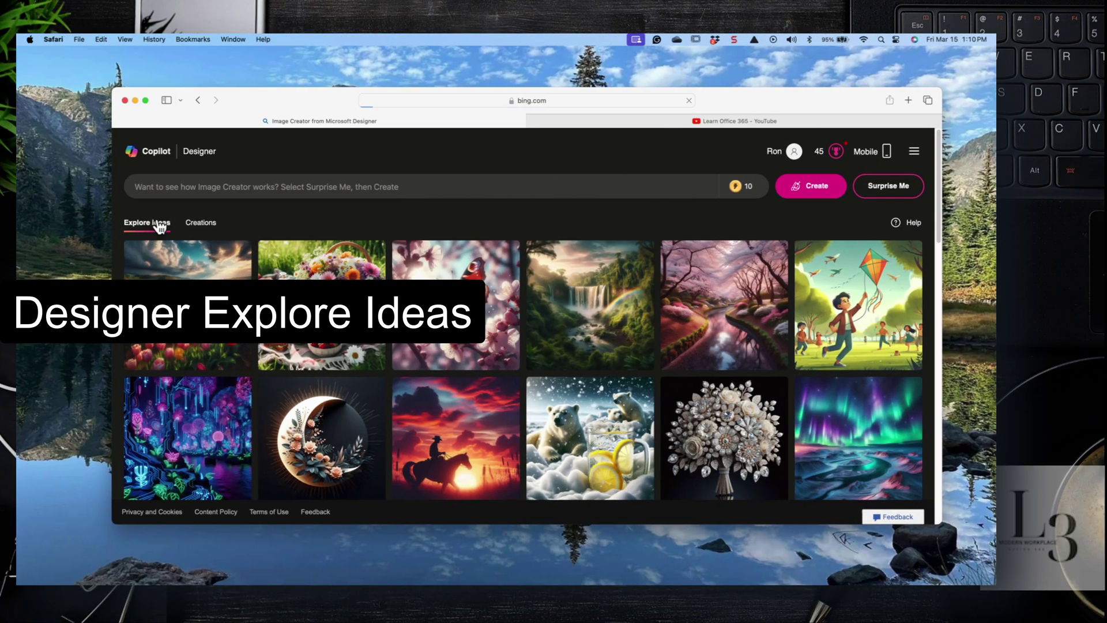
pyautogui.click(160, 223)
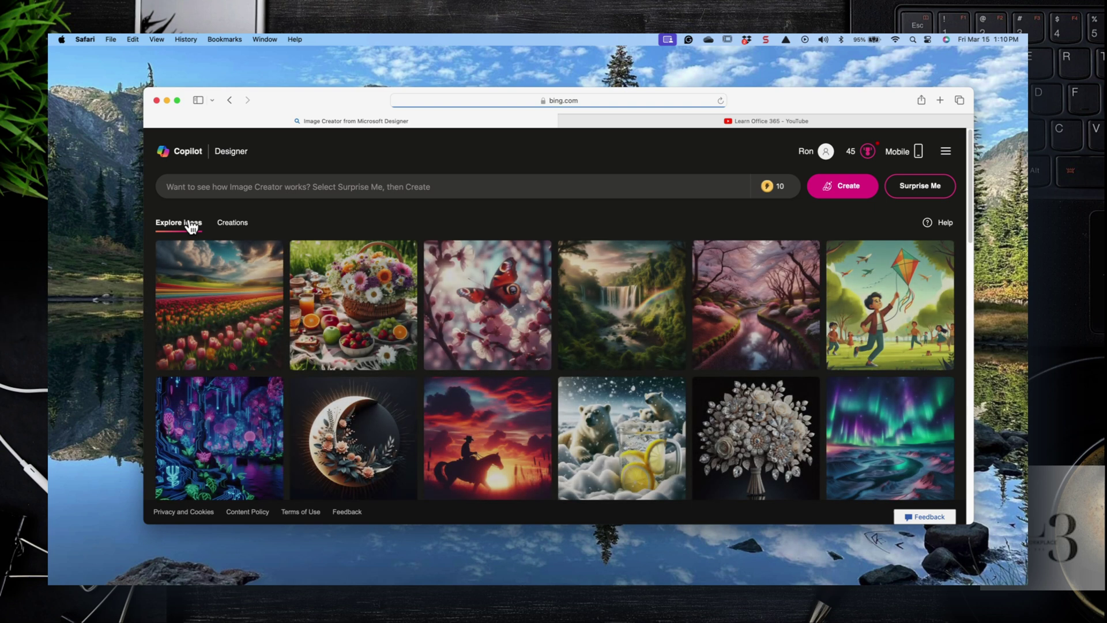
pyautogui.moveTo(772, 311)
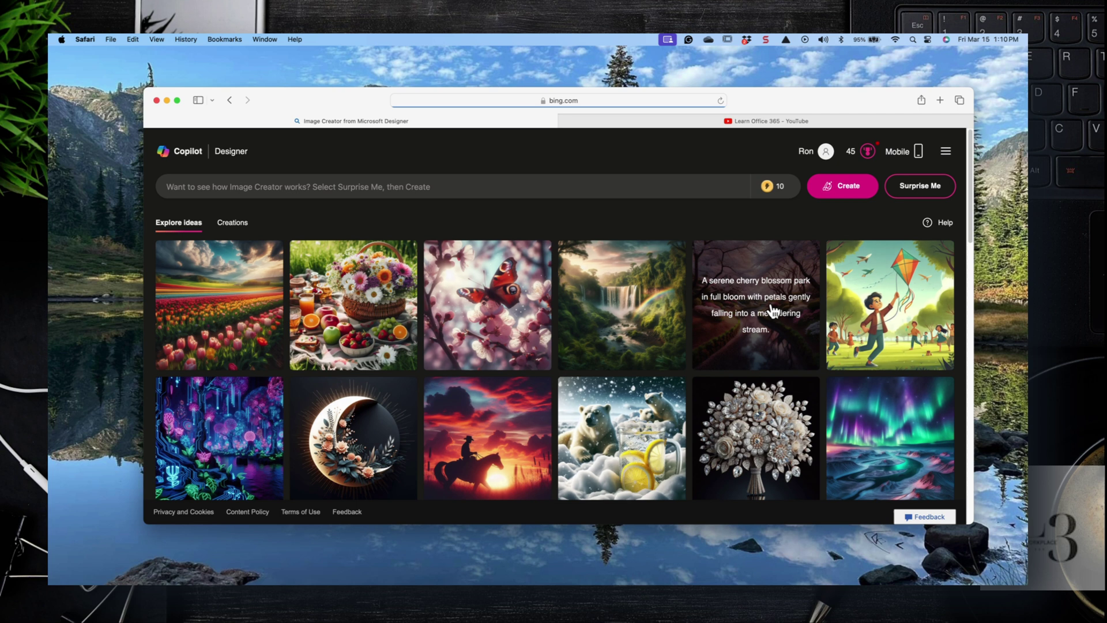
pyautogui.moveTo(875, 316)
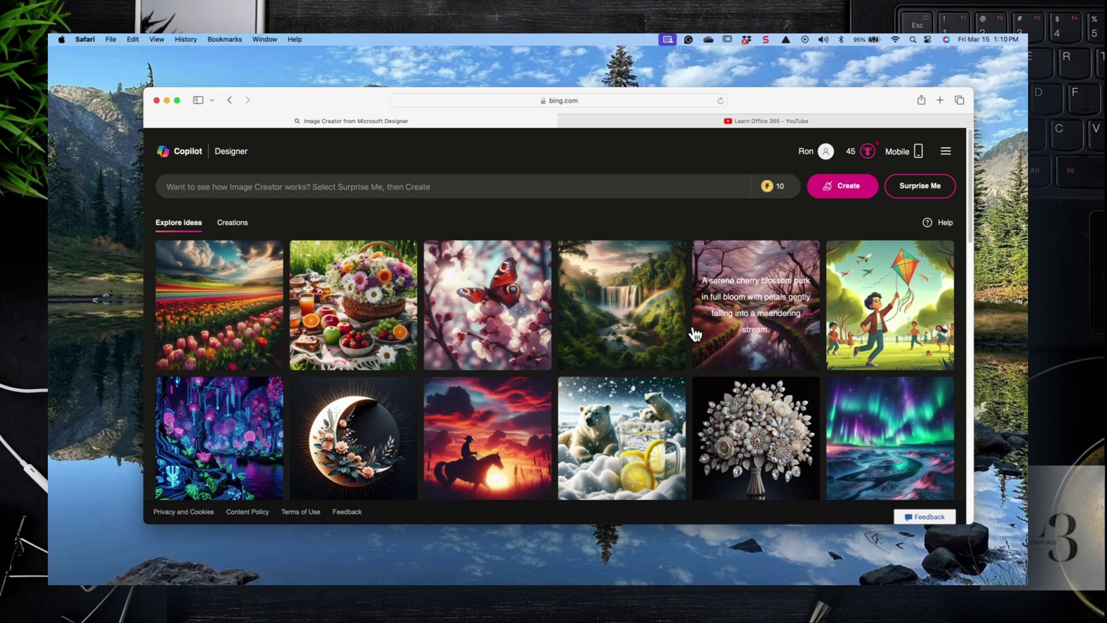
pyautogui.scroll(-2, 501, 364)
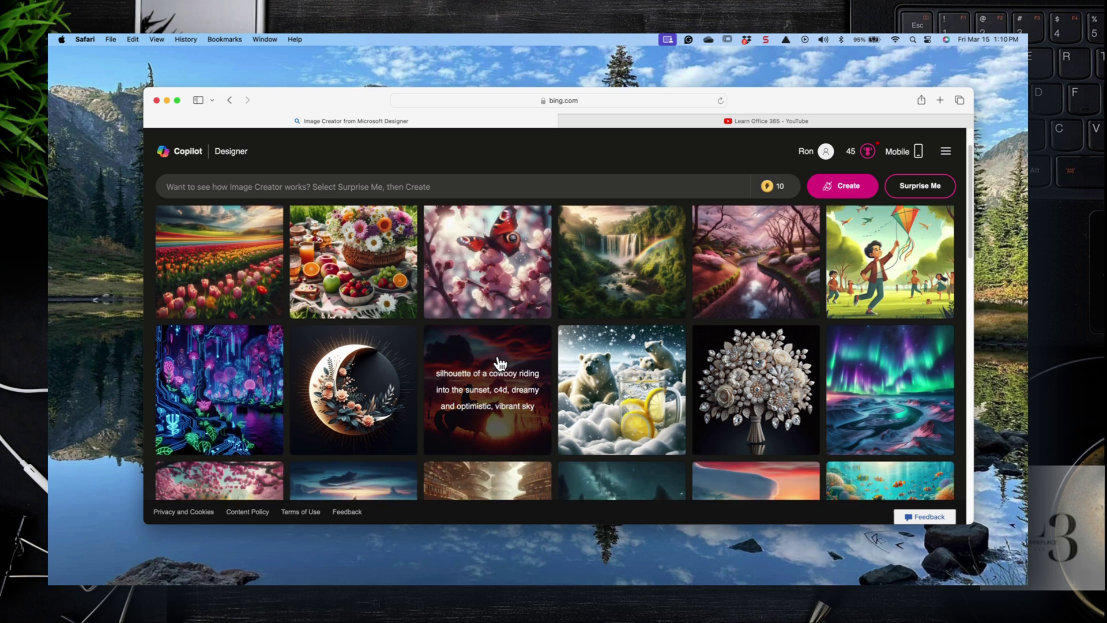
# - Generate images from the prompt 'riding a motorcycle through the grand canyon'
pyautogui.click(311, 182)
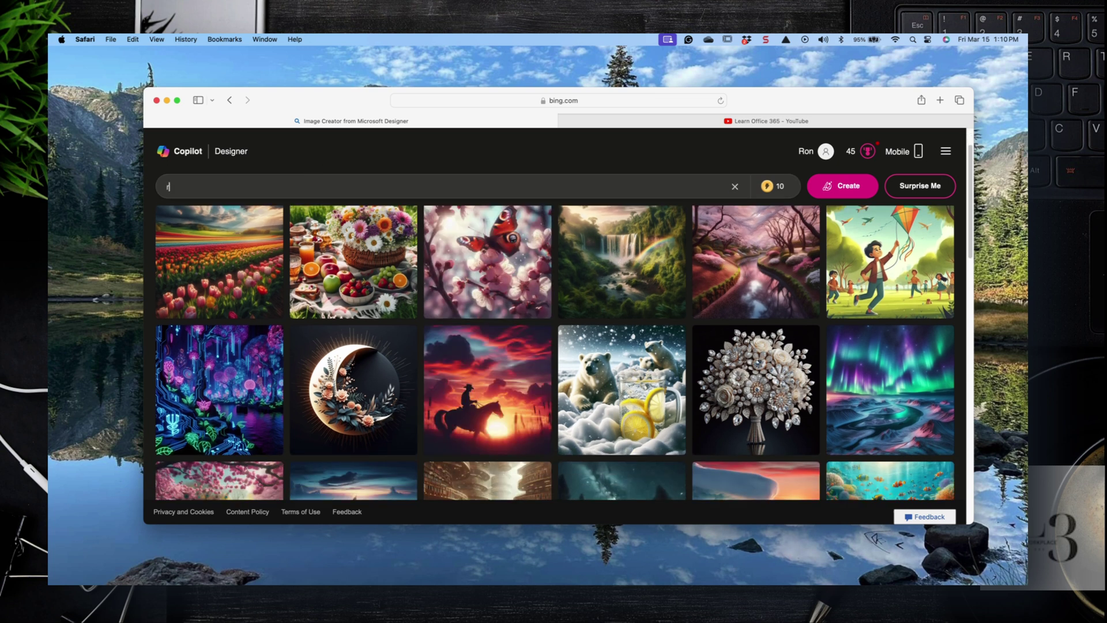
pyautogui.write('riding a motorcycle through the grand ca')
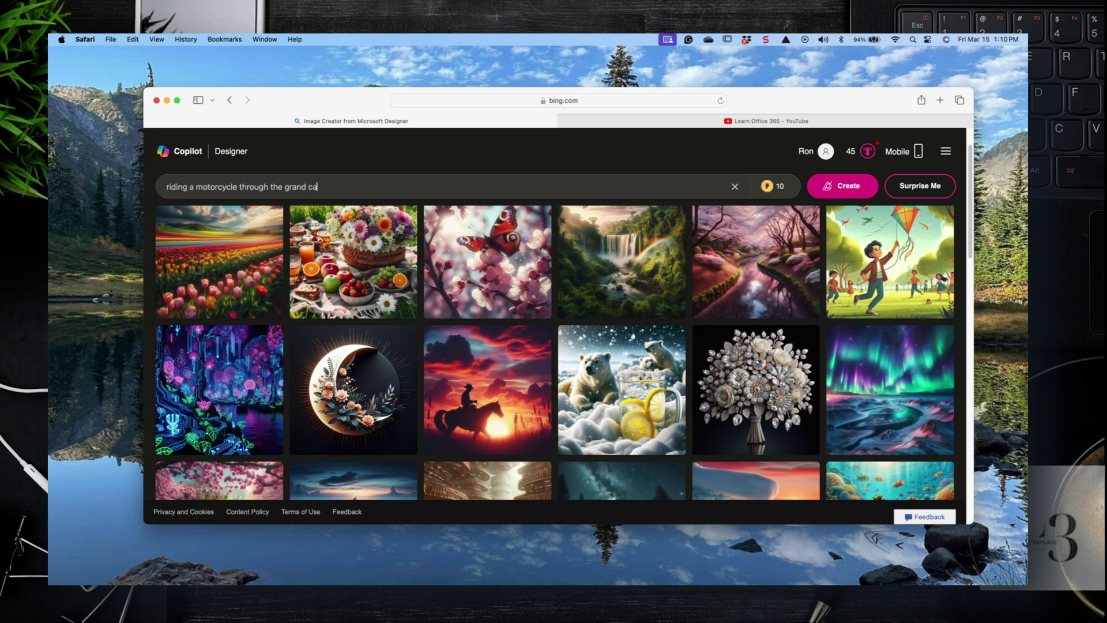
pyautogui.write('nyon')
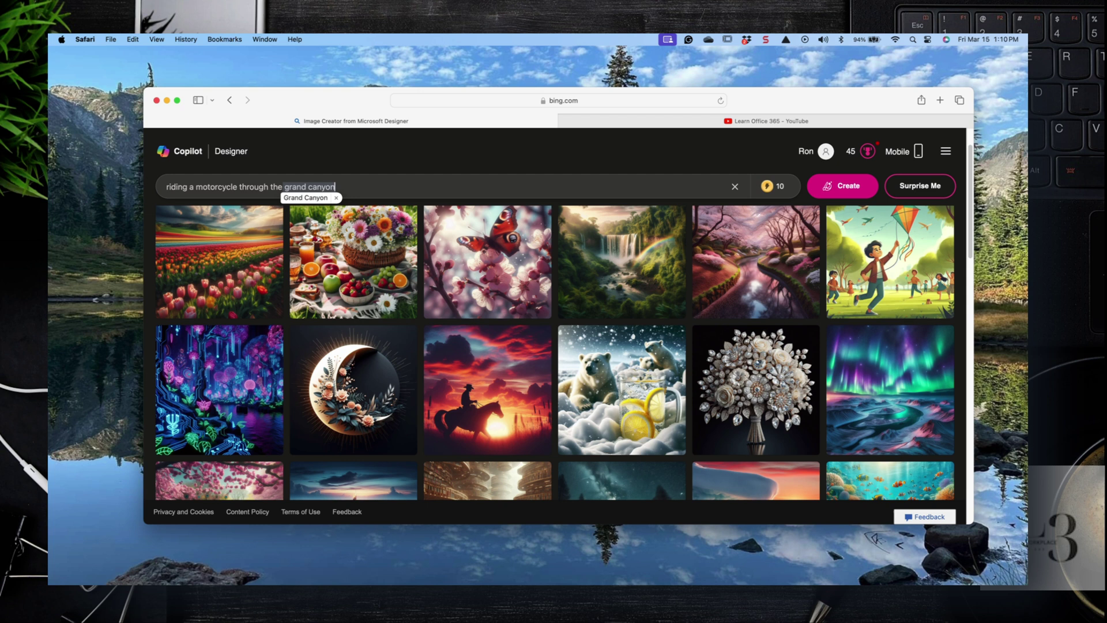
pyautogui.press('Return')
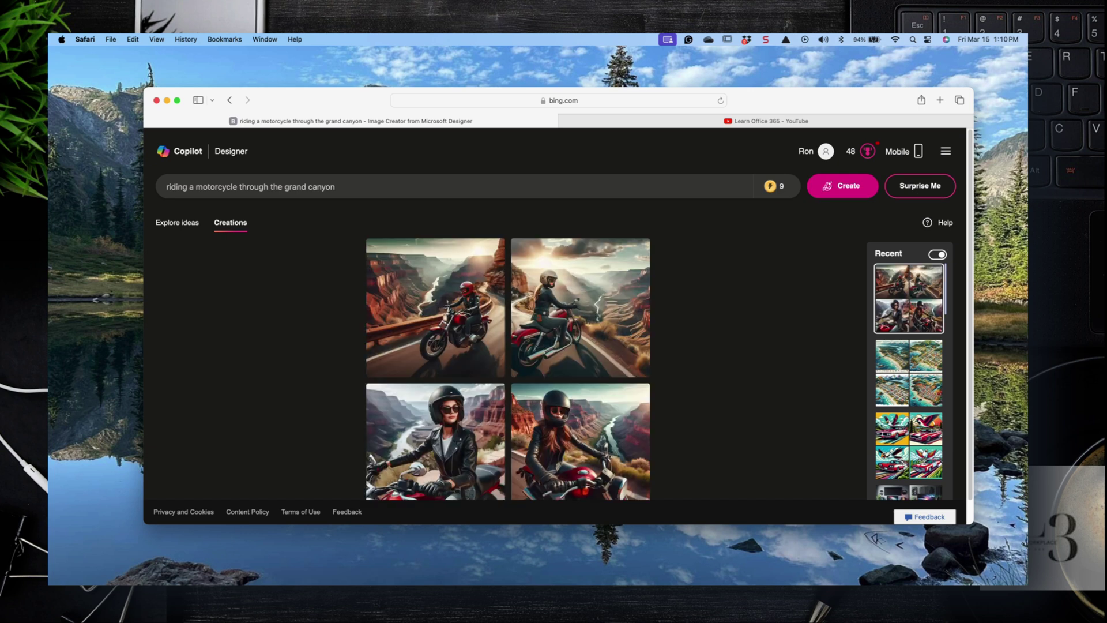
# - Replace the prompt with 'motorcycle with wings flying over grand canton' and create images from it
pyautogui.scroll(-1, 315, 181)
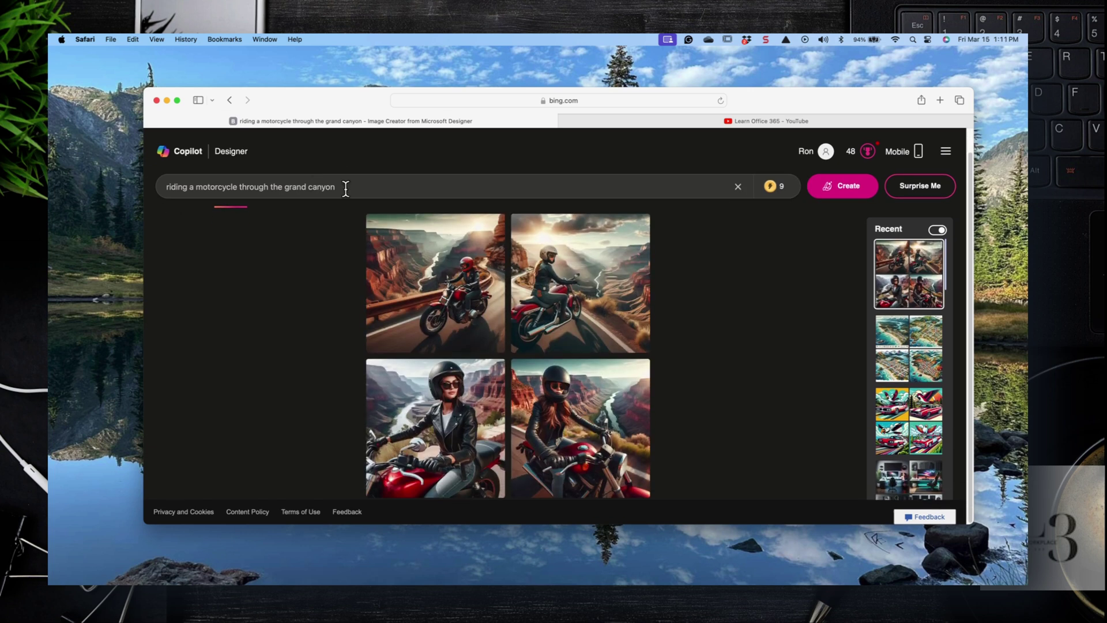
pyautogui.moveTo(345, 186); pyautogui.dragTo(156, 185)
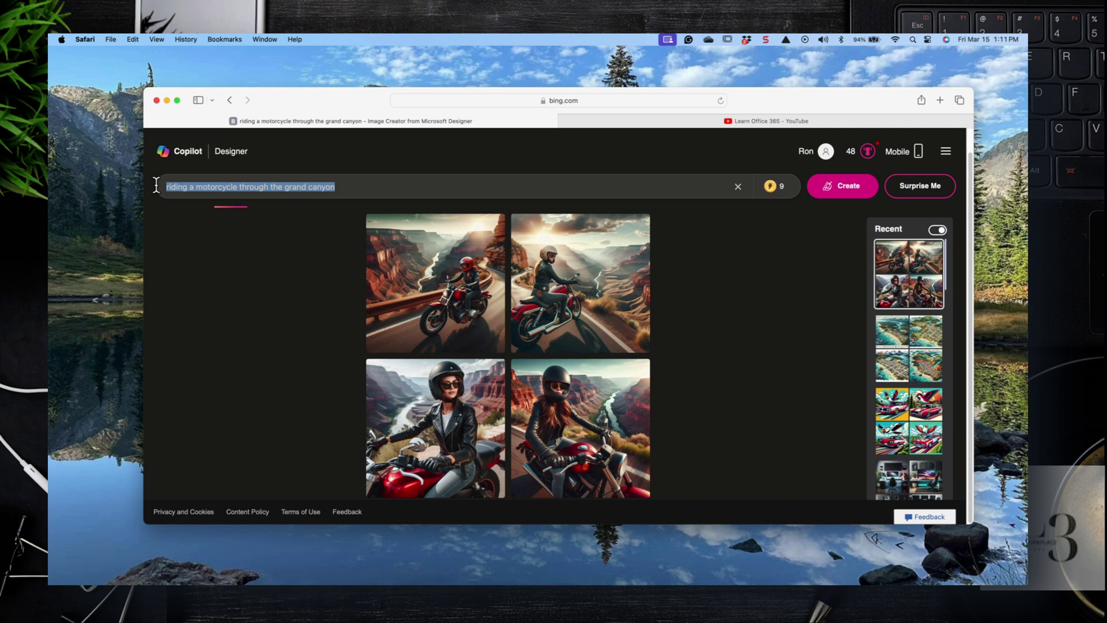
pyautogui.write('motorc')
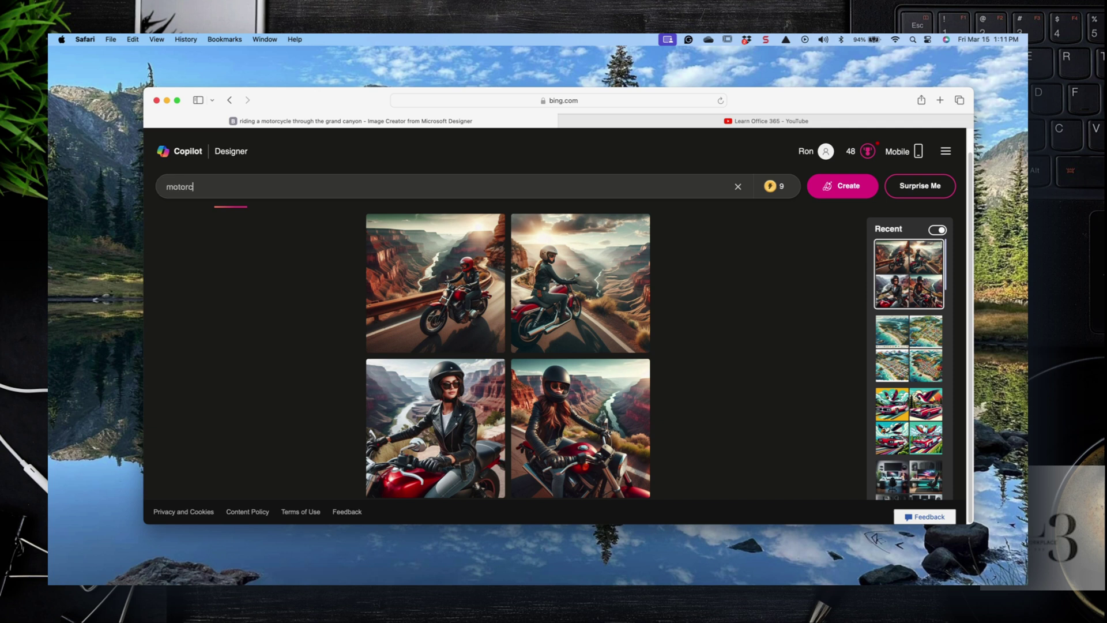
pyautogui.write('ycle with wings flying over grand ca')
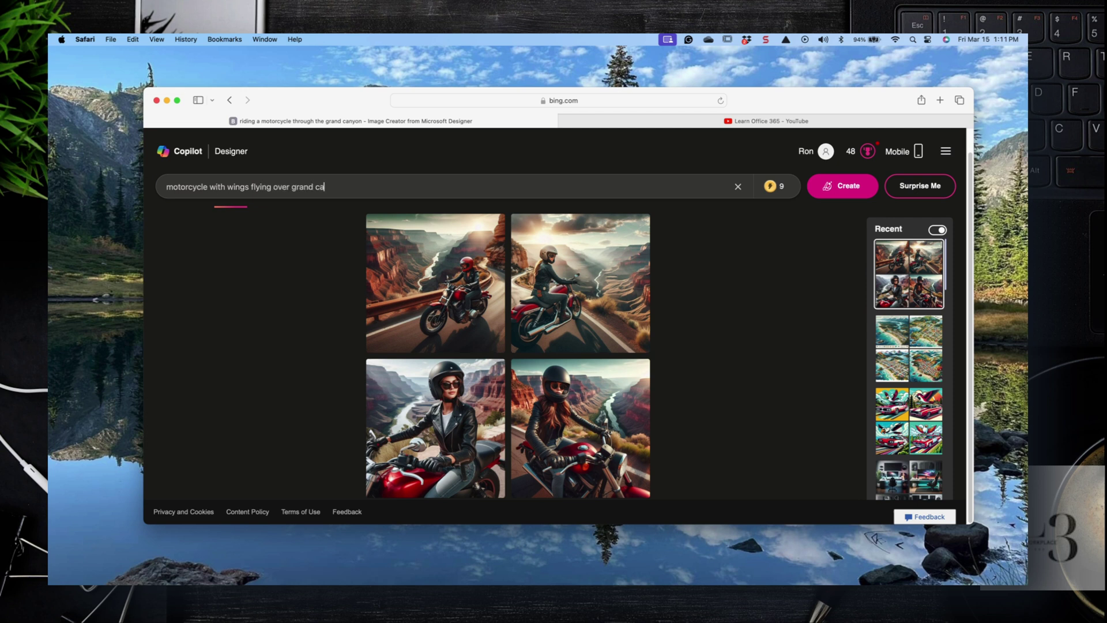
pyautogui.write('nton')
pyautogui.press('BackSpace')
pyautogui.press('BackSpace')
pyautogui.press('BackSpace')
pyautogui.press('BackSpace')
pyautogui.write('nton')
pyautogui.click(842, 195)
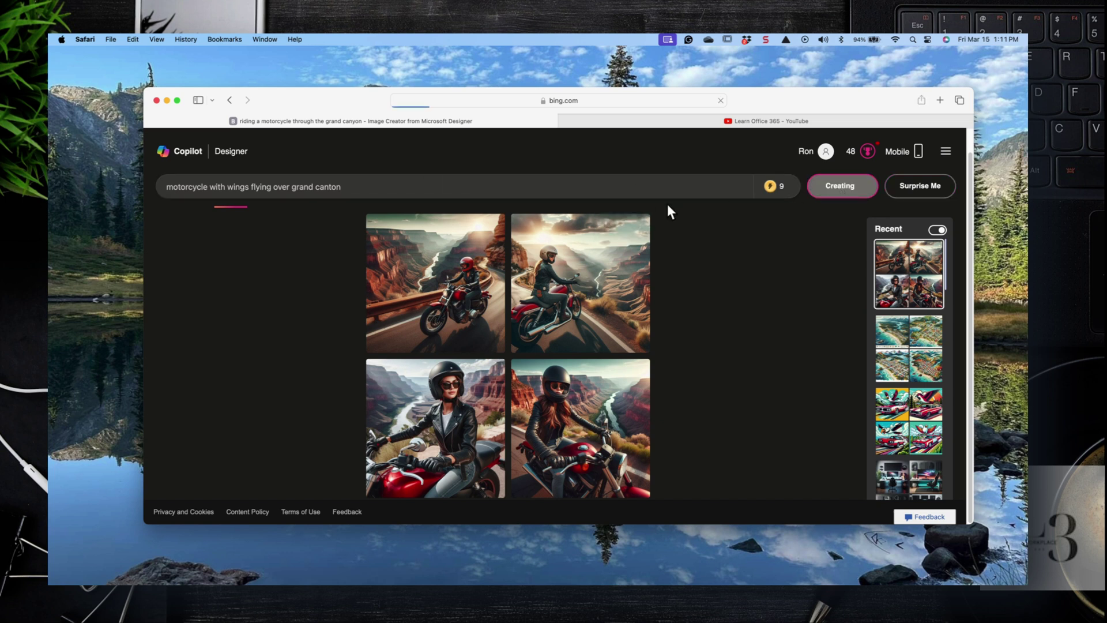